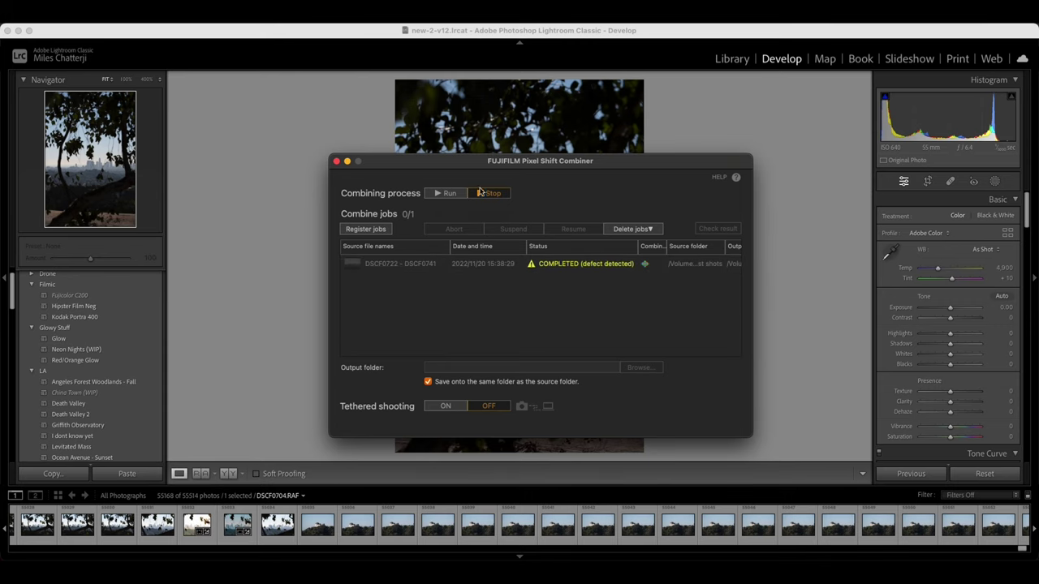
Review the completed DSCF0722–DSCF0741 job, then close the FUJIFILM Pixel Shift Combiner.
drag(612, 165, 601, 176)
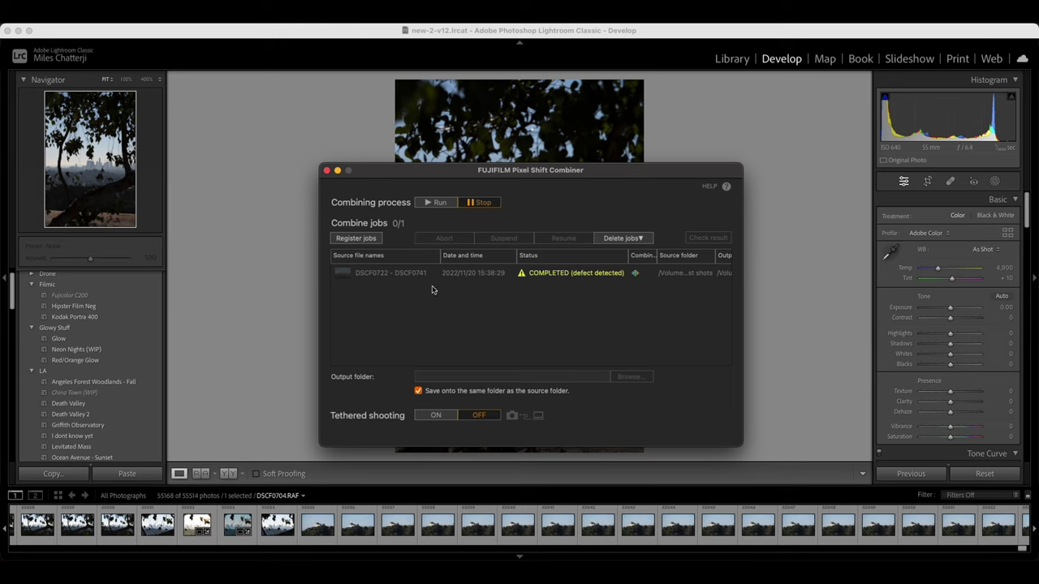
click(376, 278)
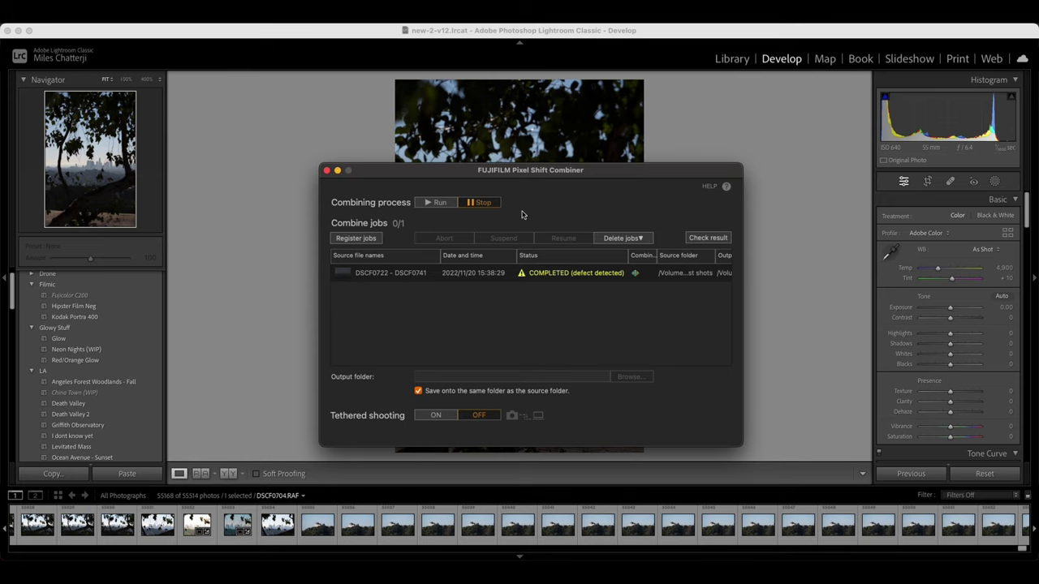
click(326, 172)
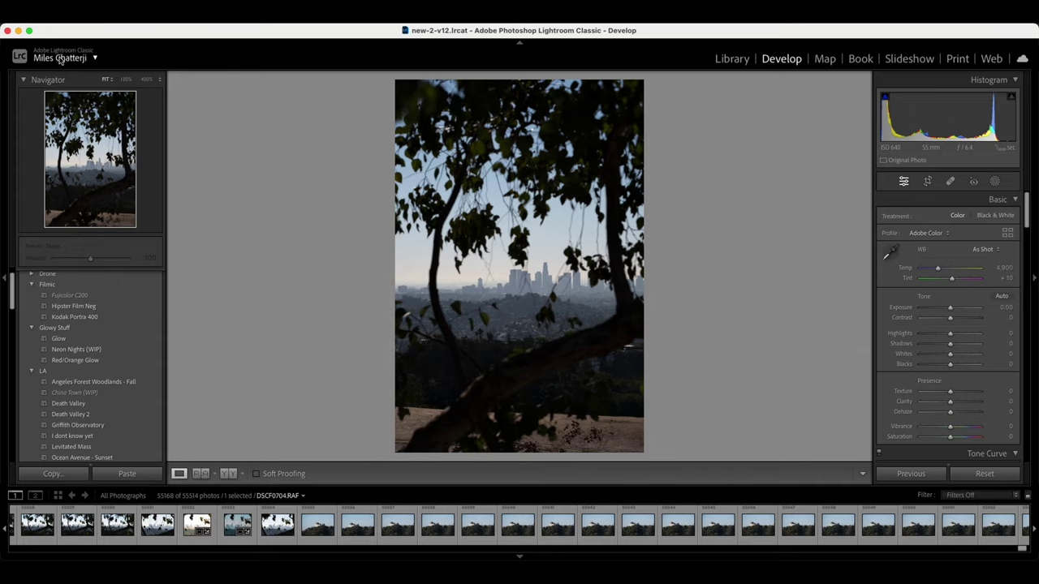
Minimise Lightroom and open DSCF0654(2).DNG from the T7 drive's X-T5 First shots folder.
click(18, 30)
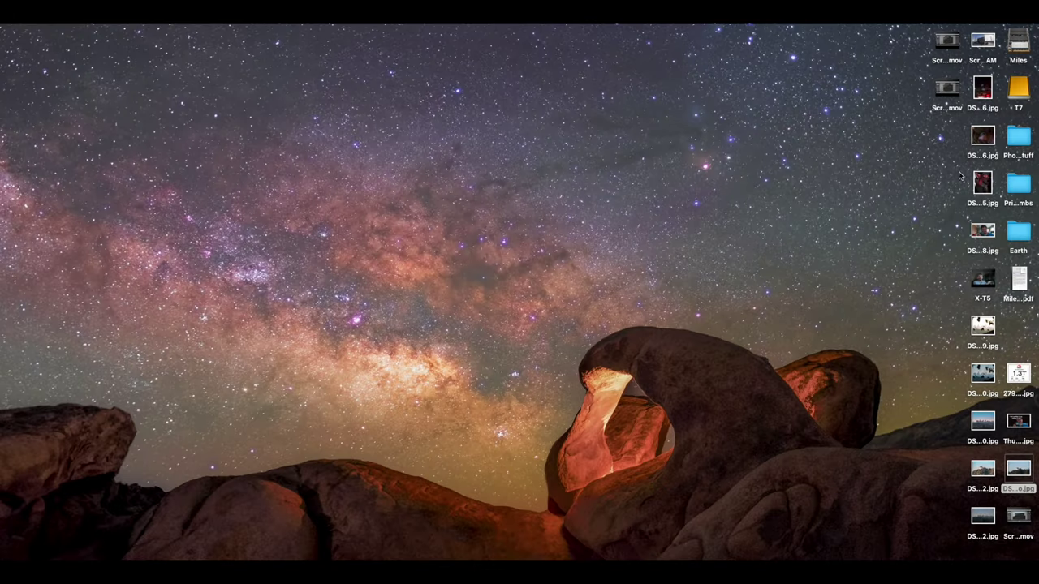
double_click(1019, 91)
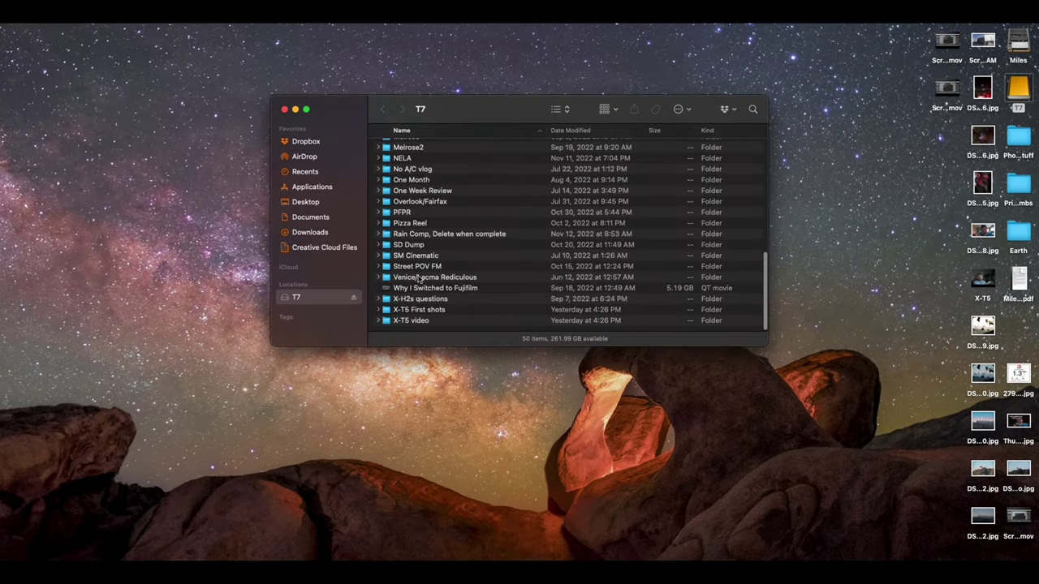
double_click(439, 311)
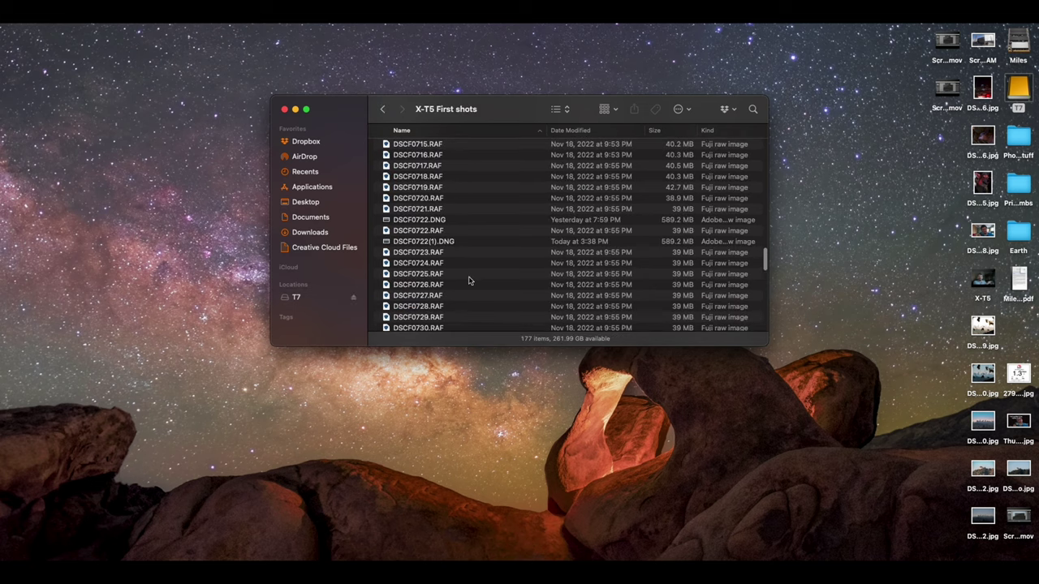
scroll(473, 250, up, 6)
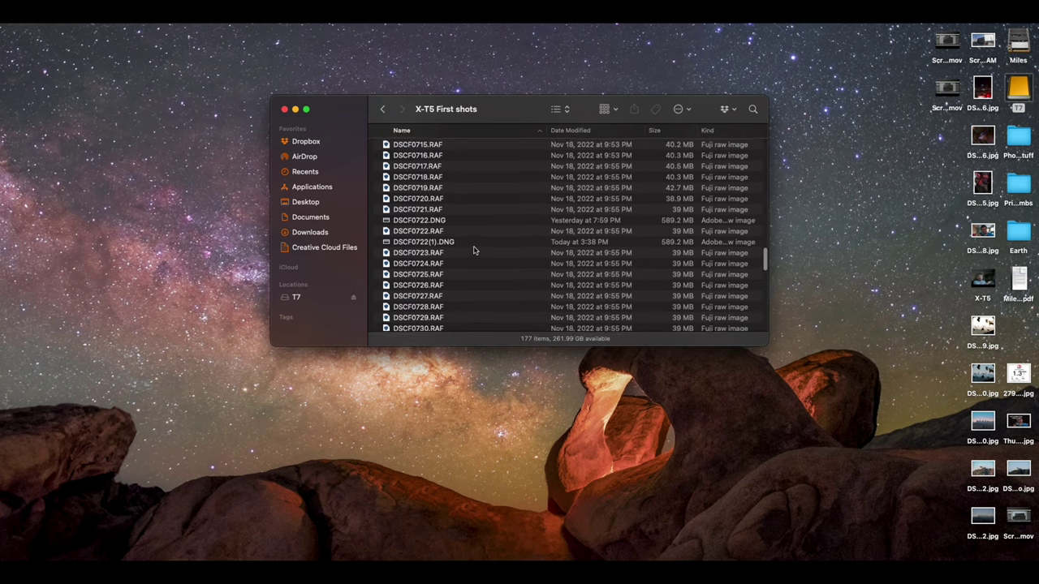
scroll(473, 250, up, 8)
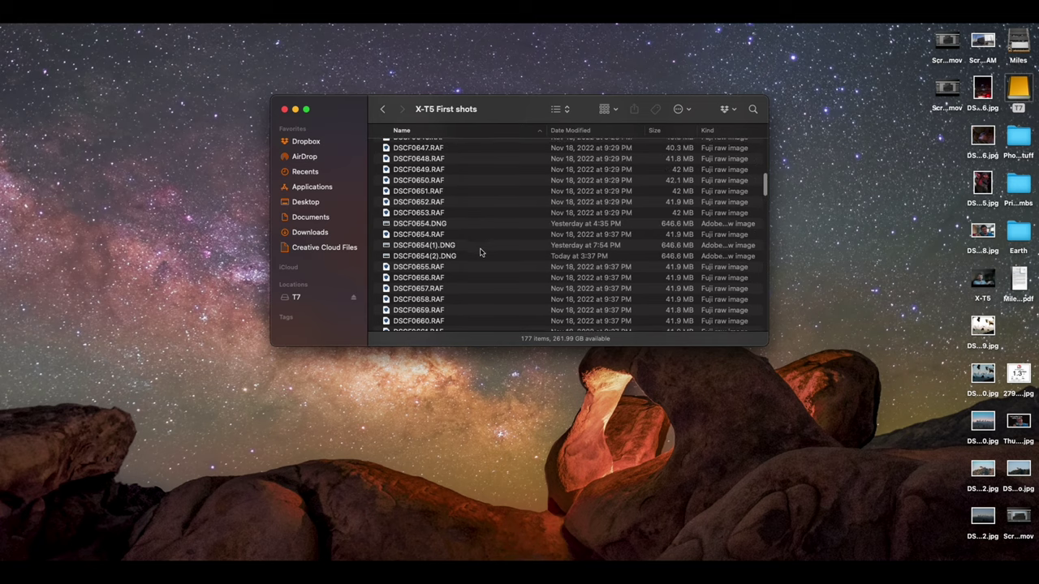
double_click(473, 257)
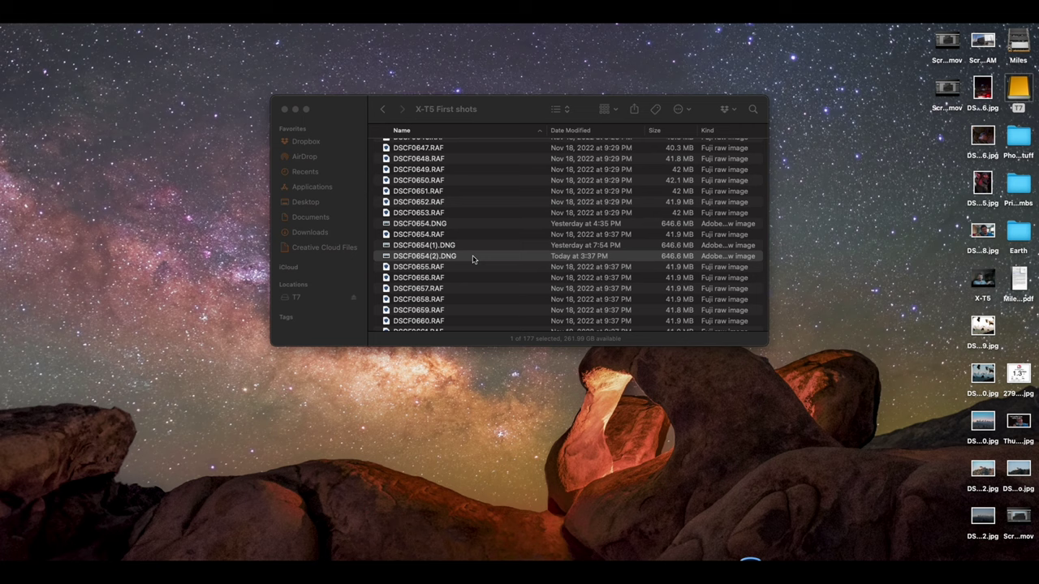
Force-quit Topaz Sharpen AI, which launched for the DNG.
key(super+alt+Escape)
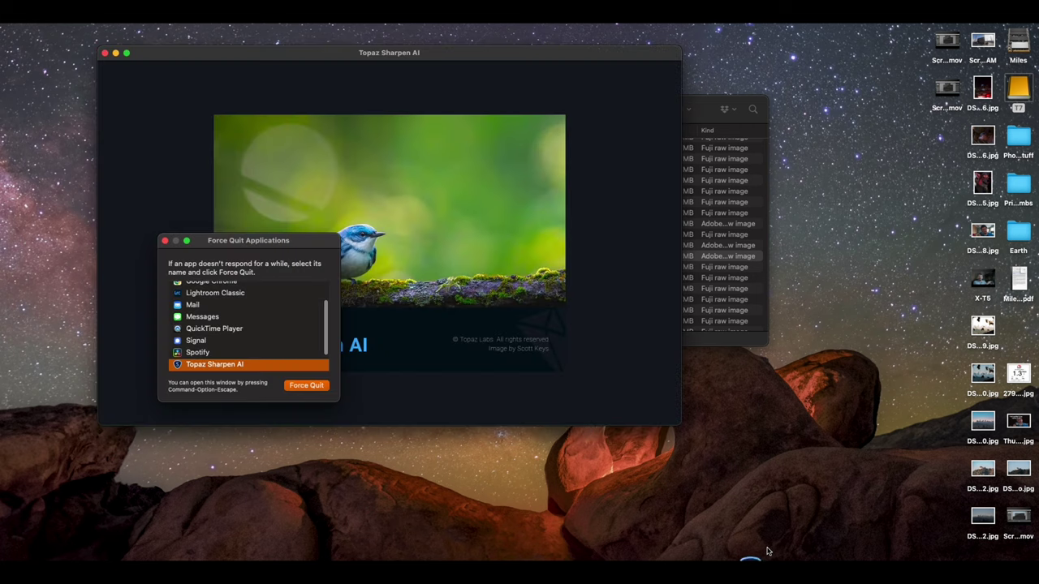
click(304, 386)
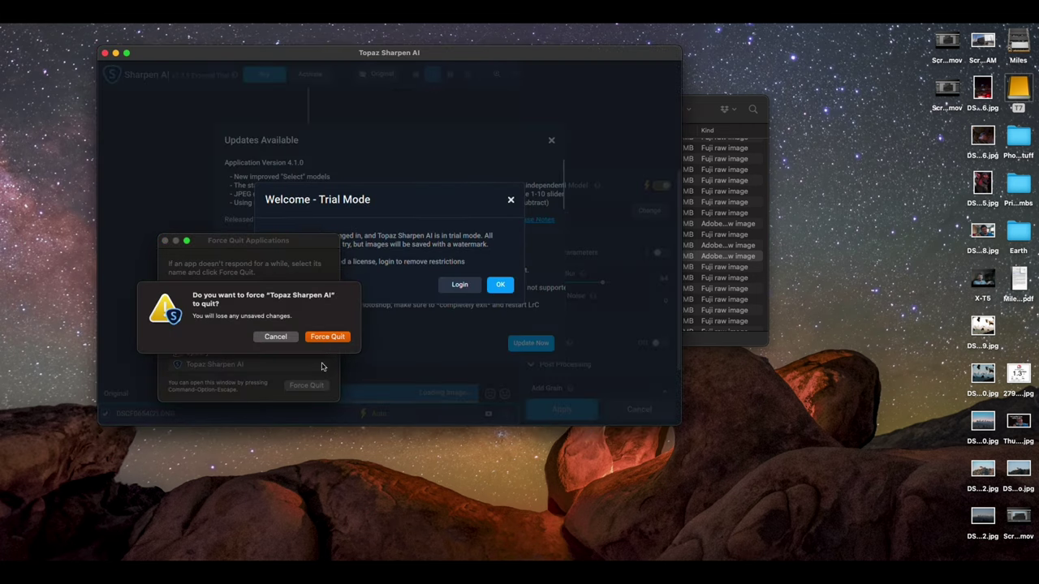
click(328, 339)
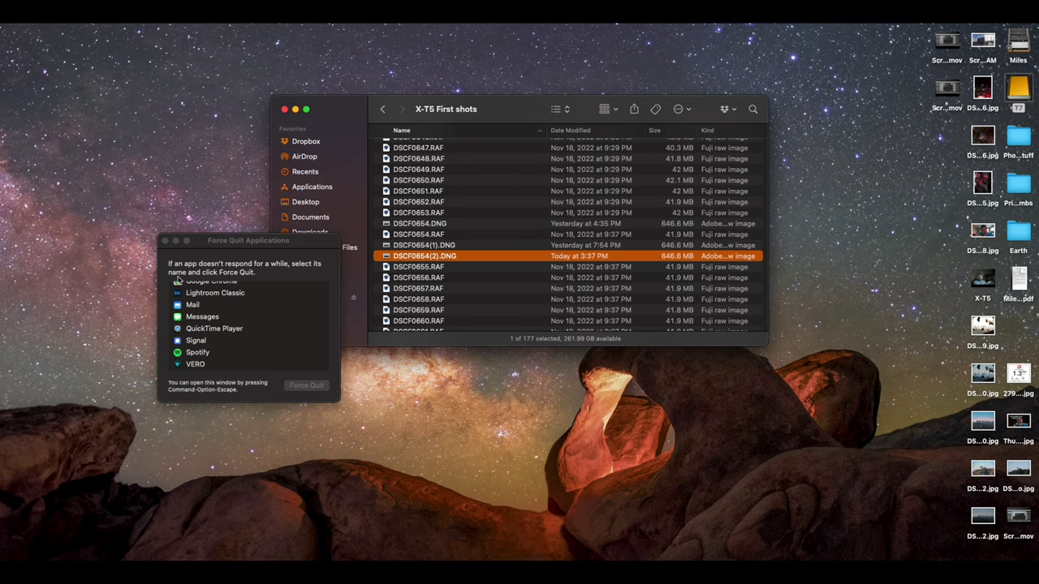
click(165, 241)
Open DSCF0654(2).DNG in Preview via Open With and move the window right.
right_click(532, 266)
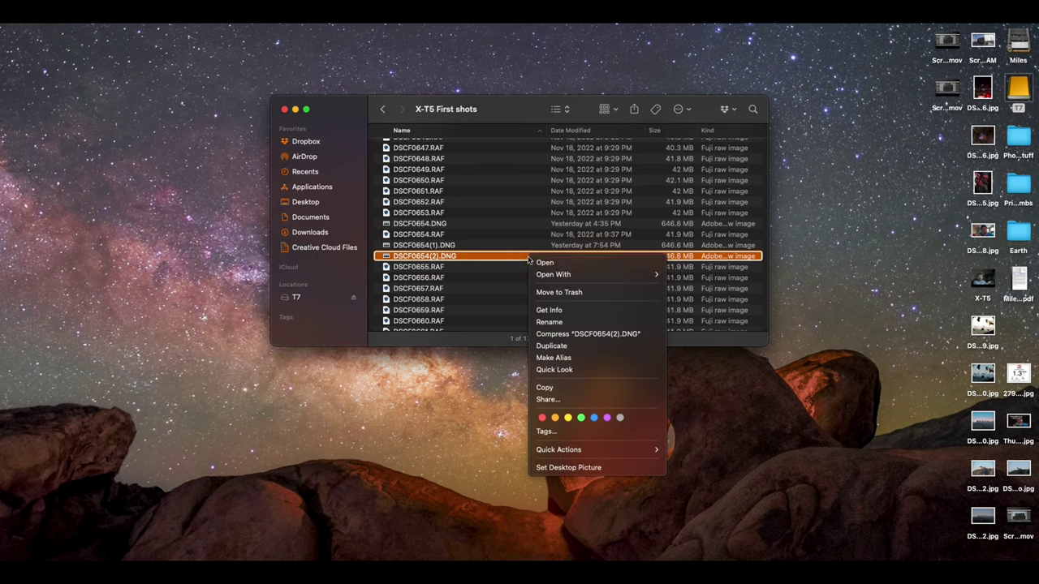
mouse_move(601, 274)
click(709, 352)
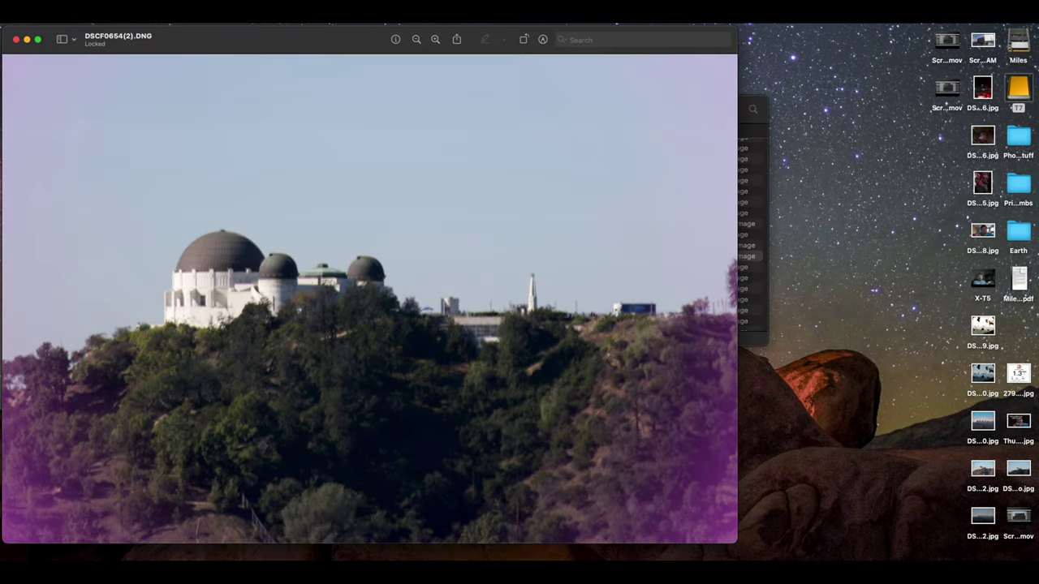
drag(207, 38, 447, 30)
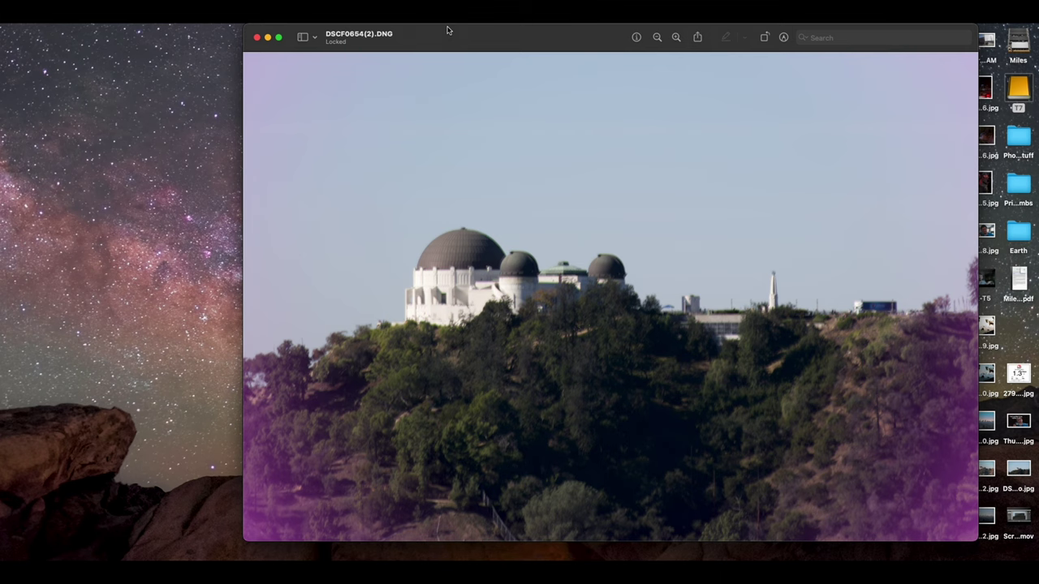
Zoom in and pan around the observatory domes to check detail.
key(super+equal)
key(super+equal)
key(super+equal)
key(super+equal)
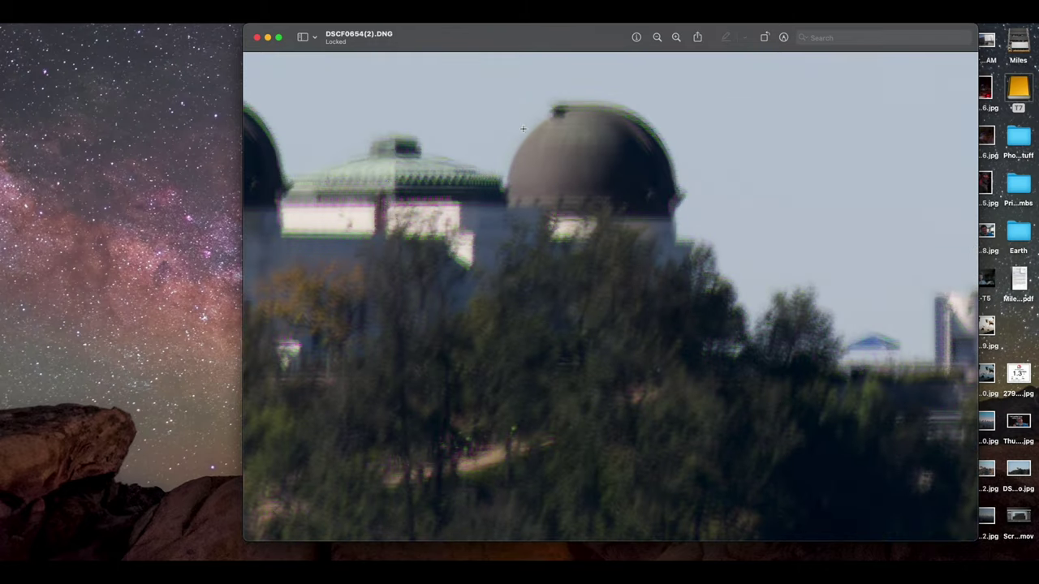
scroll(492, 220, right, 10)
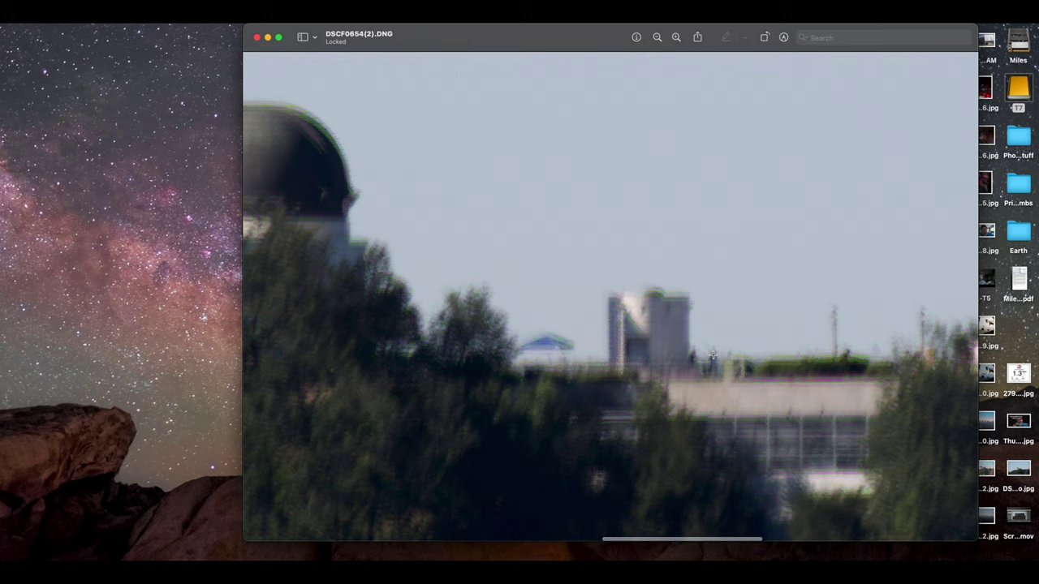
scroll(713, 356, right, 2)
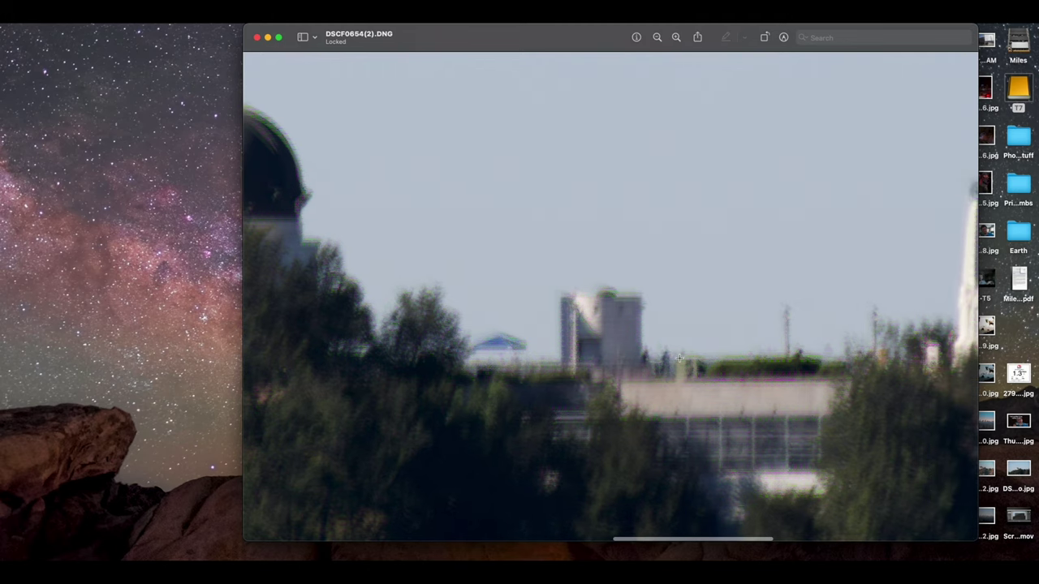
scroll(645, 355, left, 15)
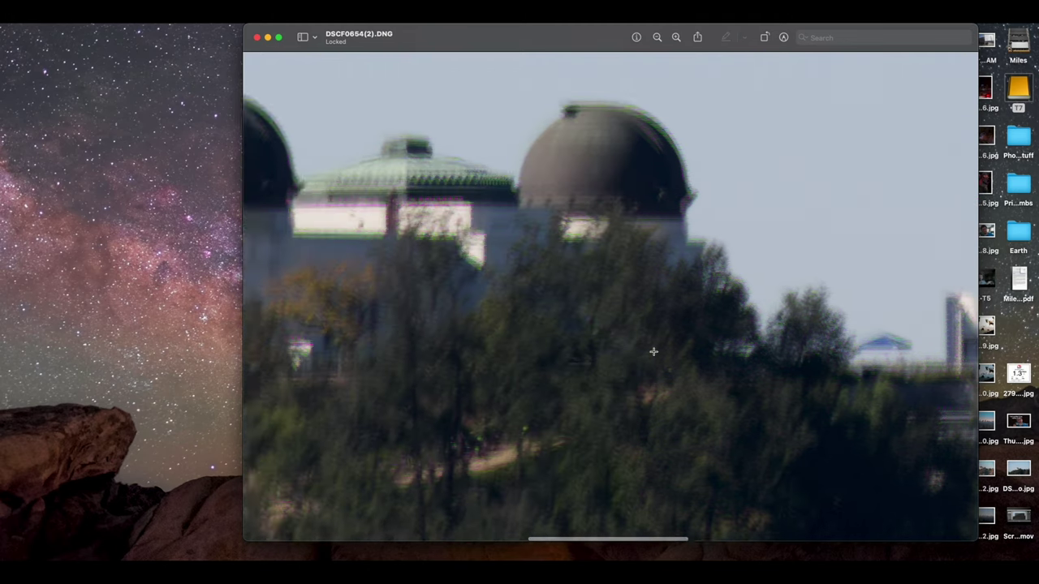
scroll(651, 352, up, 3)
scroll(651, 351, up, 3)
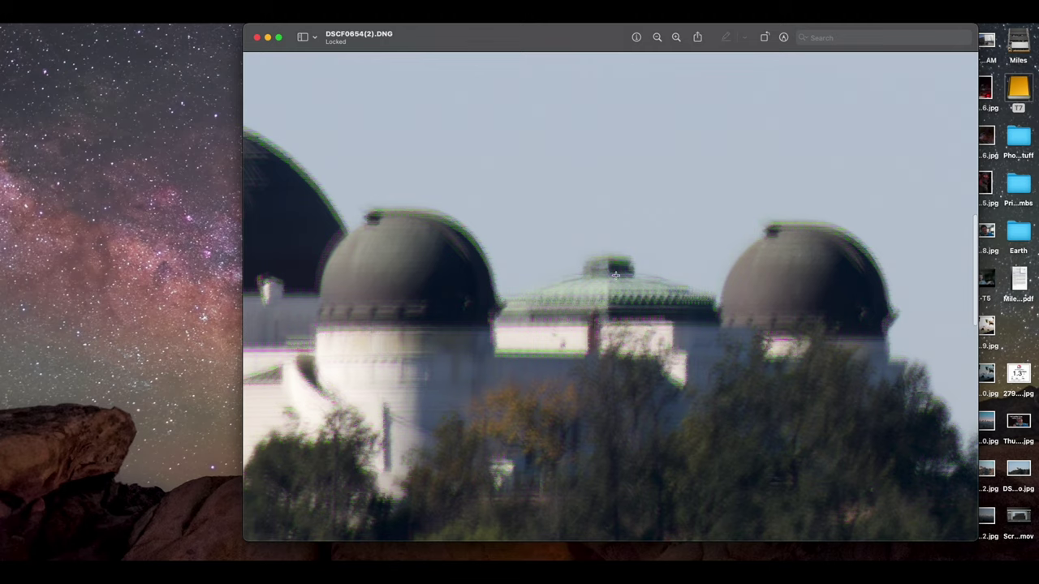
scroll(616, 275, left, 10)
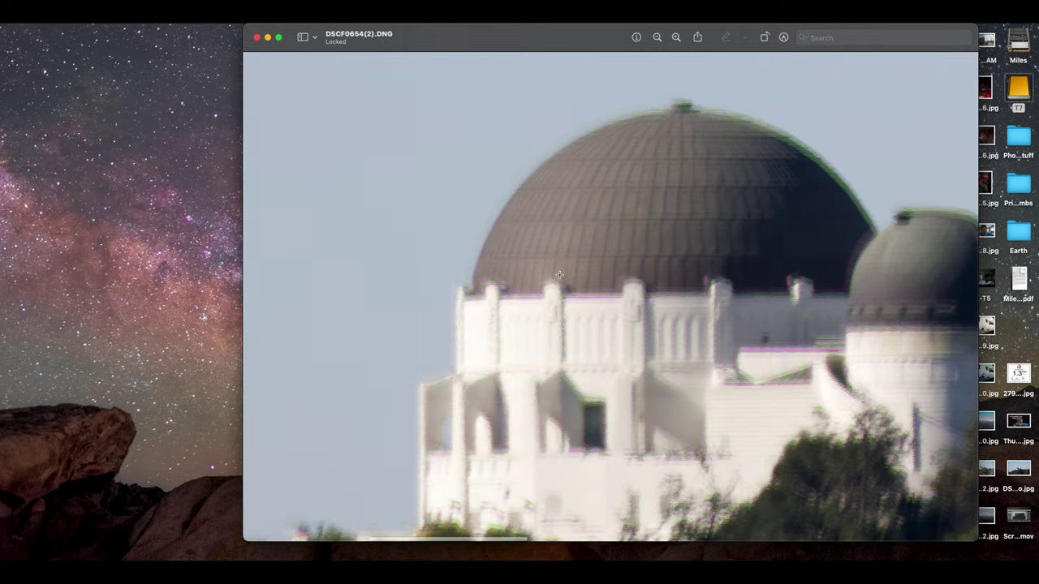
scroll(559, 276, down, 10)
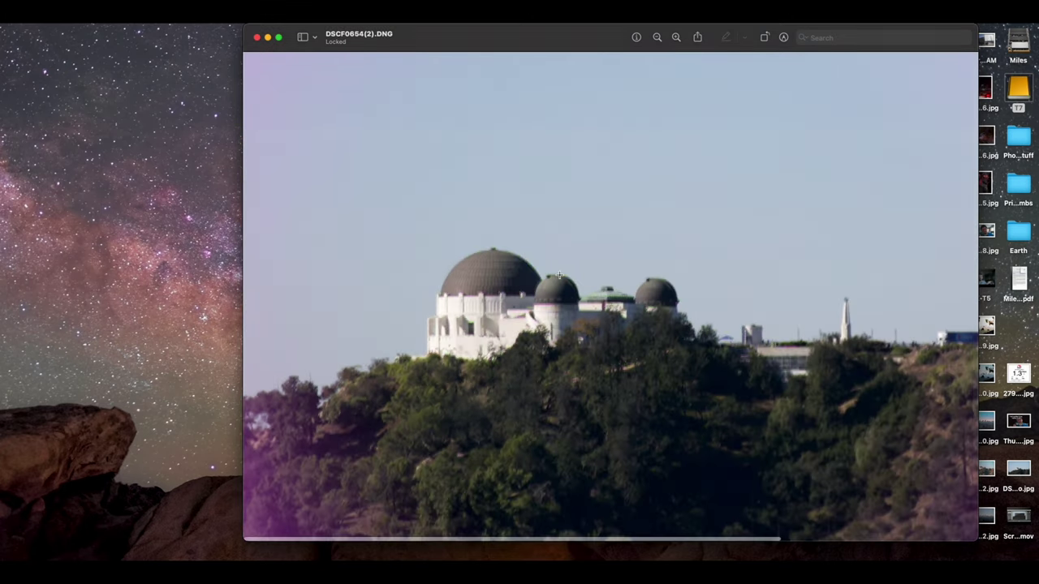
scroll(559, 276, down, 10)
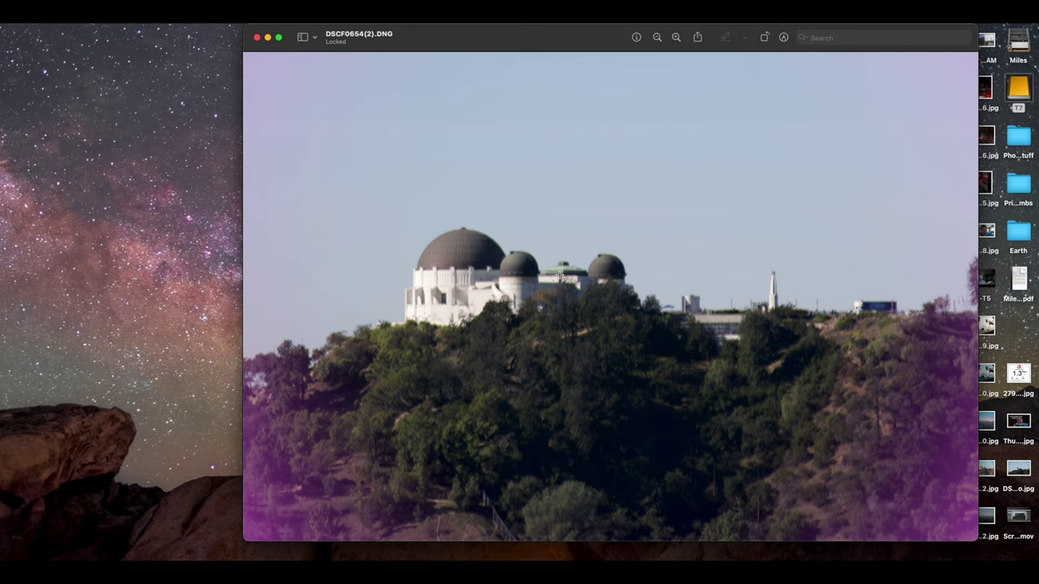
Close the DSCF0654(2) preview and open DSCF0722(1).DNG through Open With.
click(256, 37)
scroll(501, 275, down, 15)
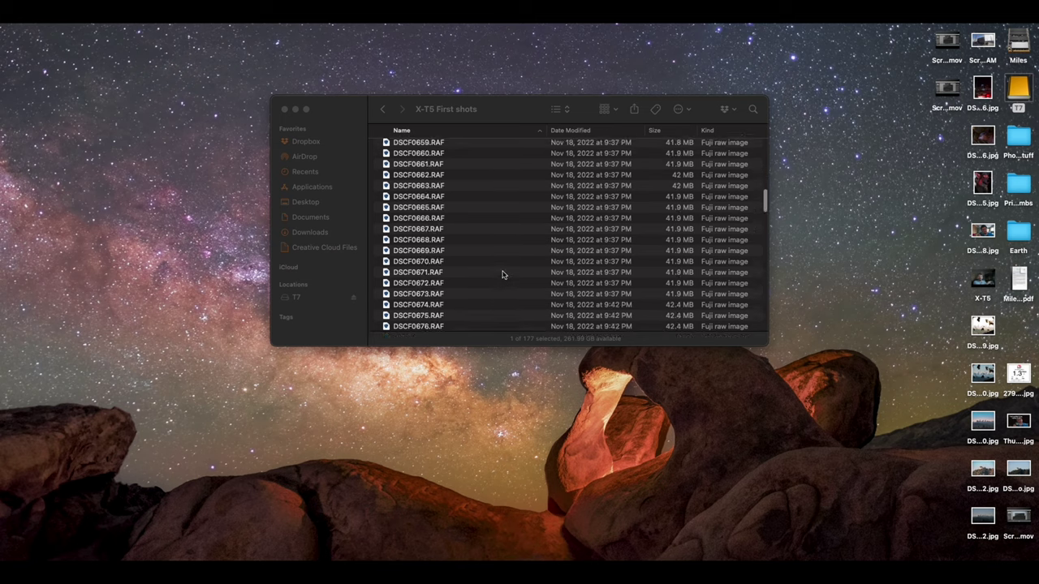
scroll(503, 274, down, 6)
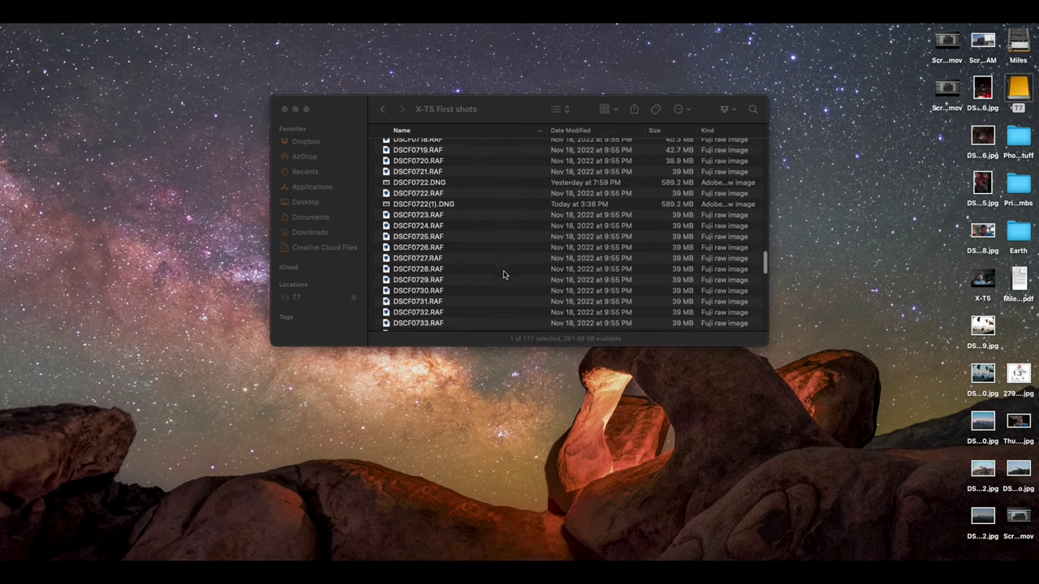
right_click(486, 203)
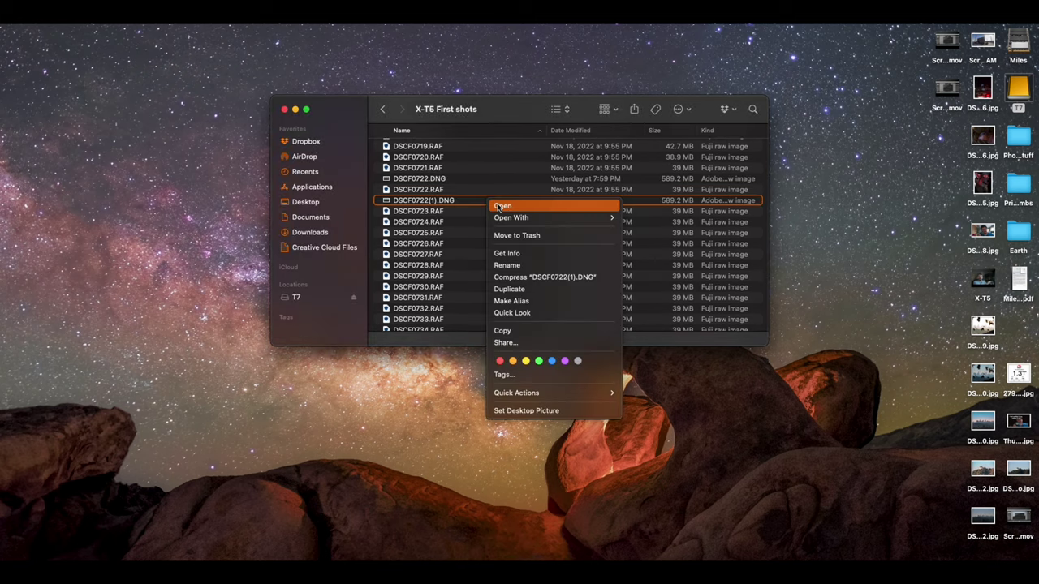
mouse_move(568, 217)
click(671, 286)
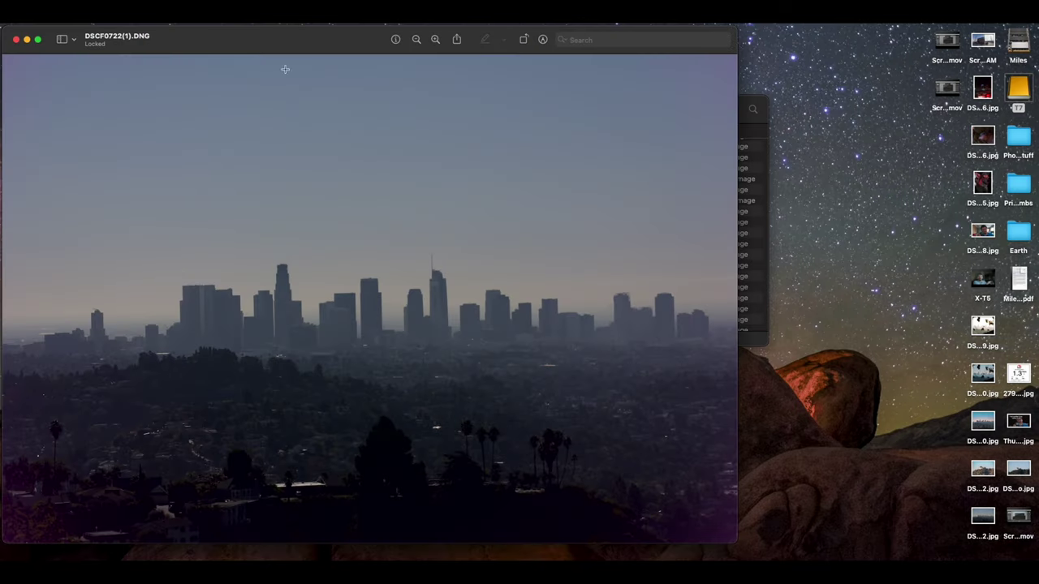
click(276, 43)
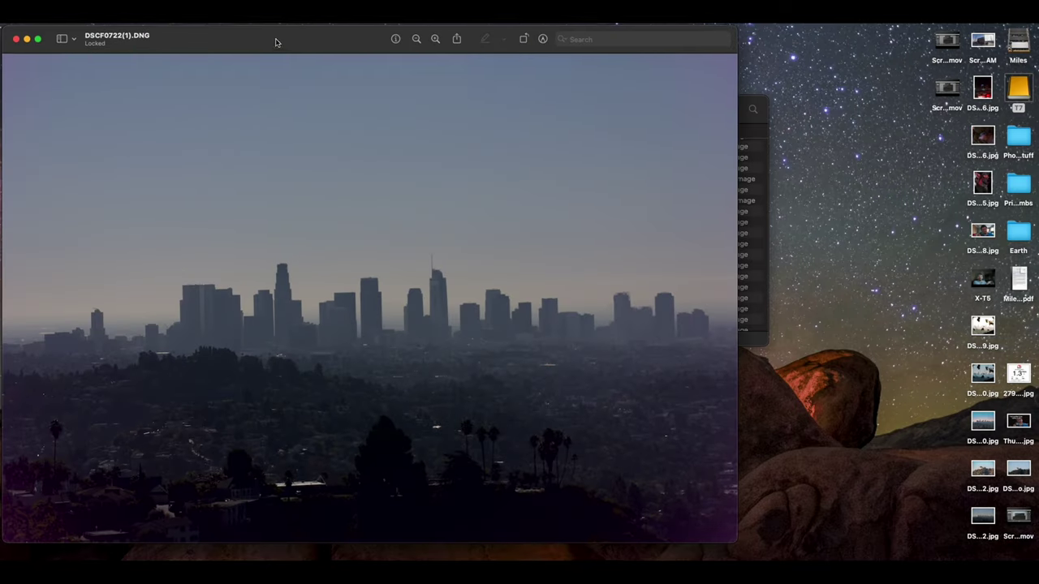
drag(276, 42, 441, 40)
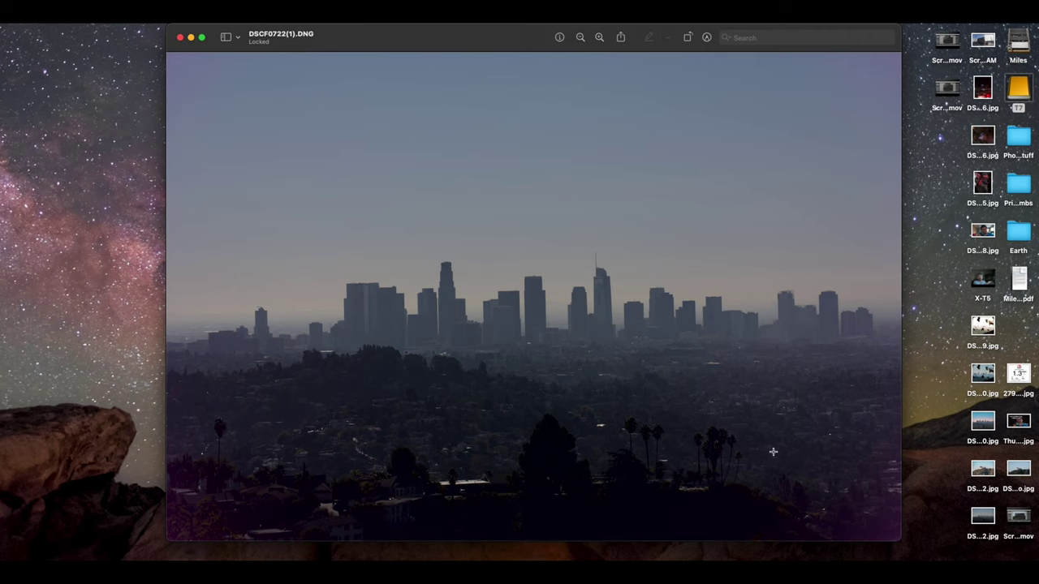
scroll(464, 305, up, 10)
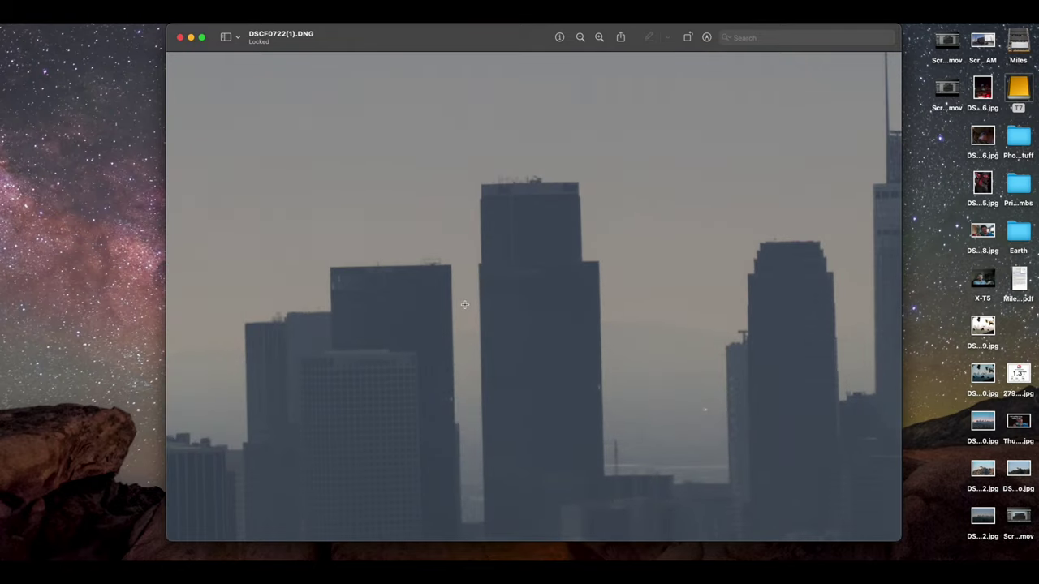
scroll(464, 304, up, 3)
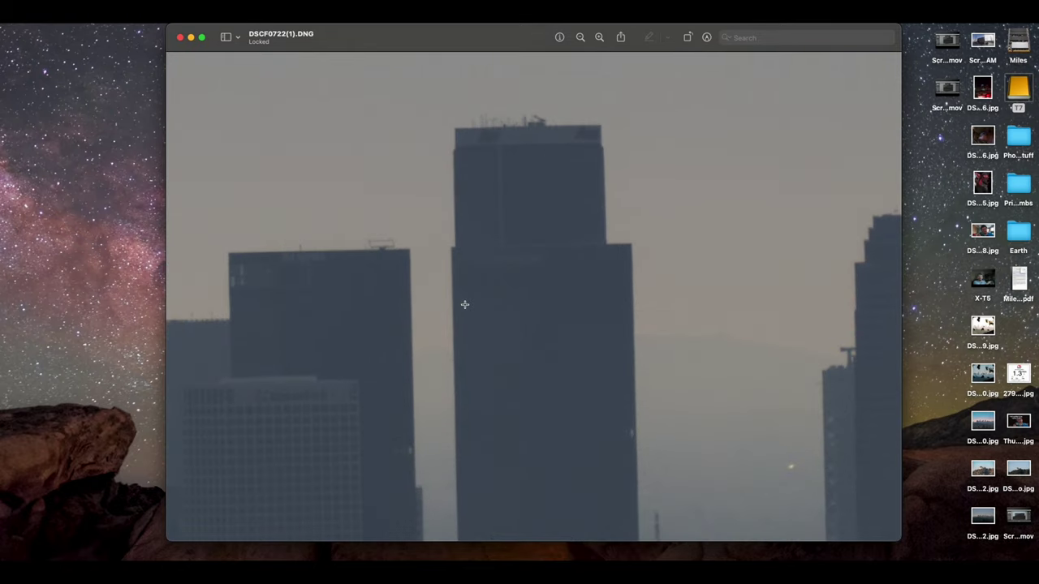
scroll(465, 304, up, 5)
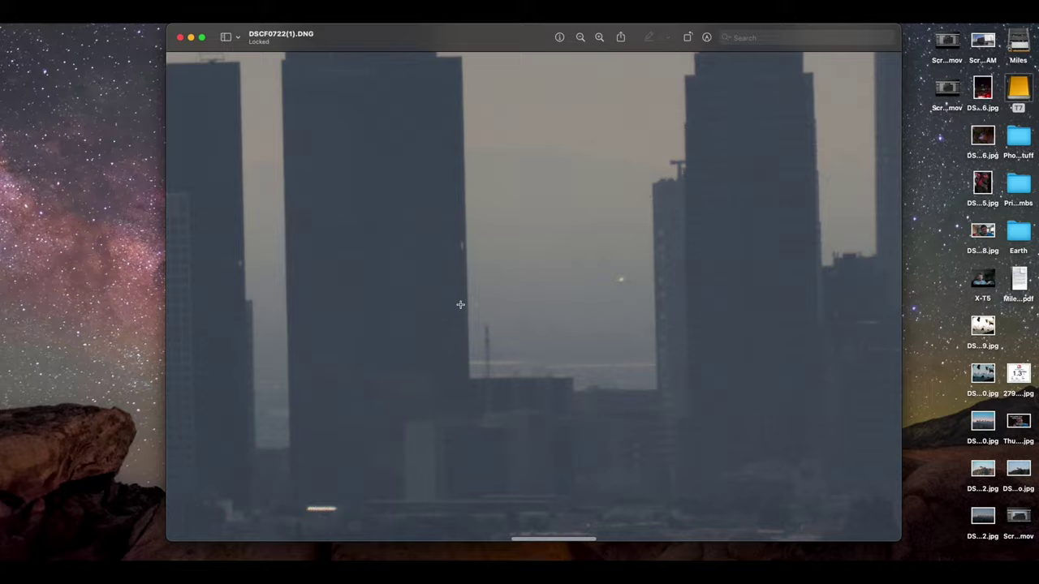
scroll(461, 304, up, 6)
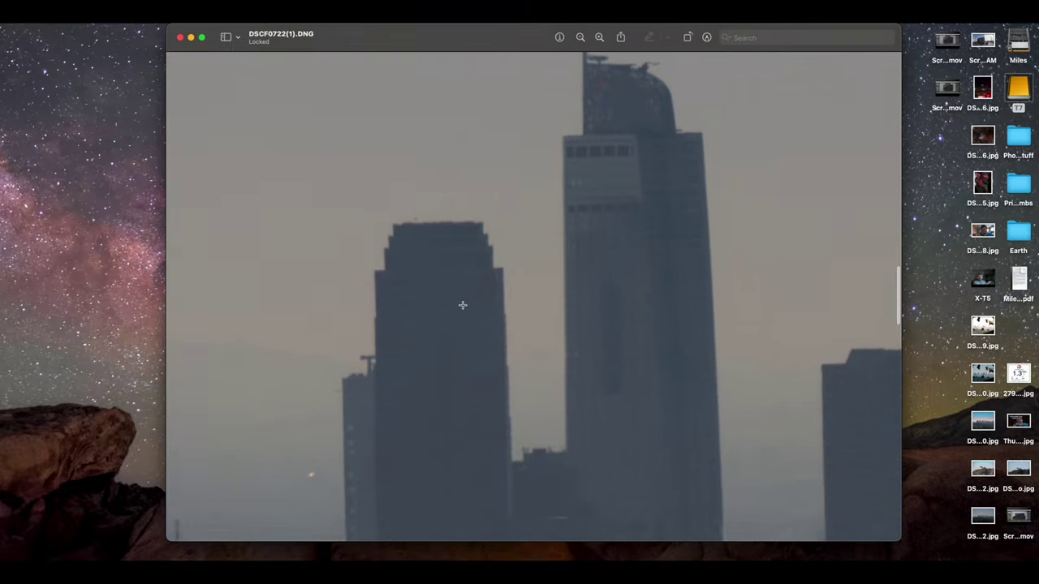
scroll(463, 305, right, 5)
scroll(462, 305, up, 3)
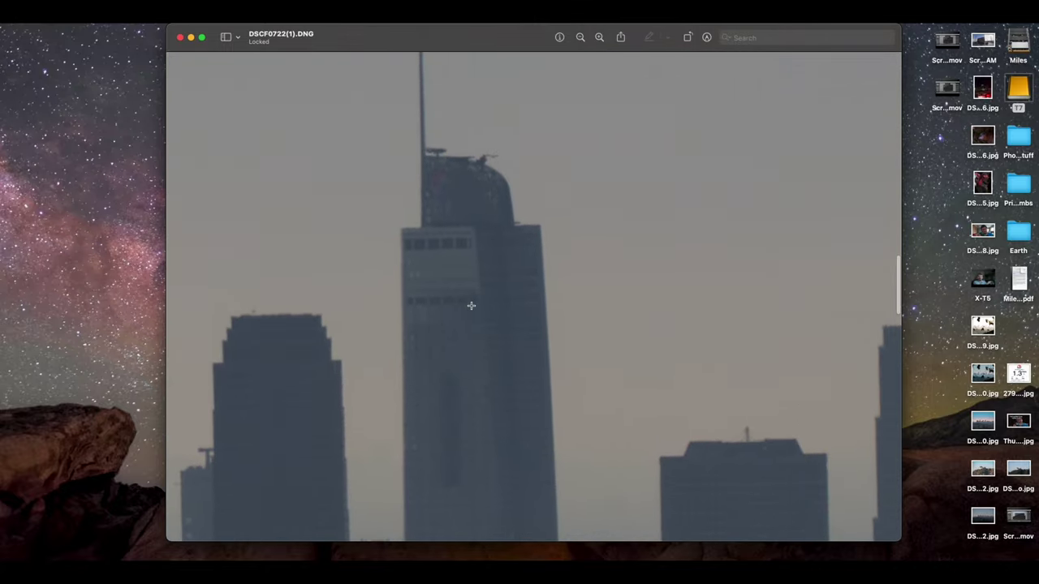
scroll(469, 305, left, 5)
scroll(469, 305, up, 2)
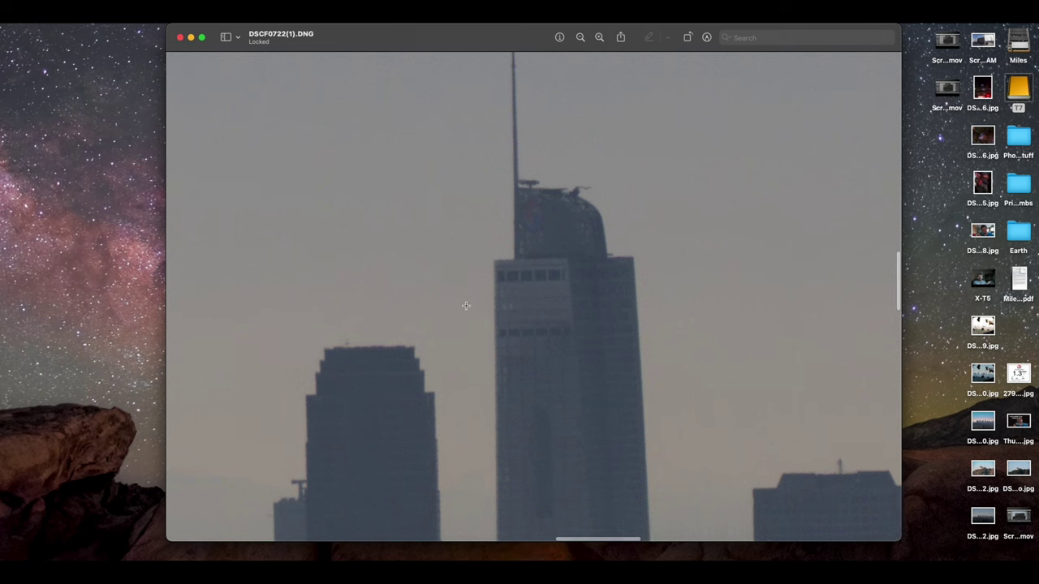
scroll(466, 305, up, 6)
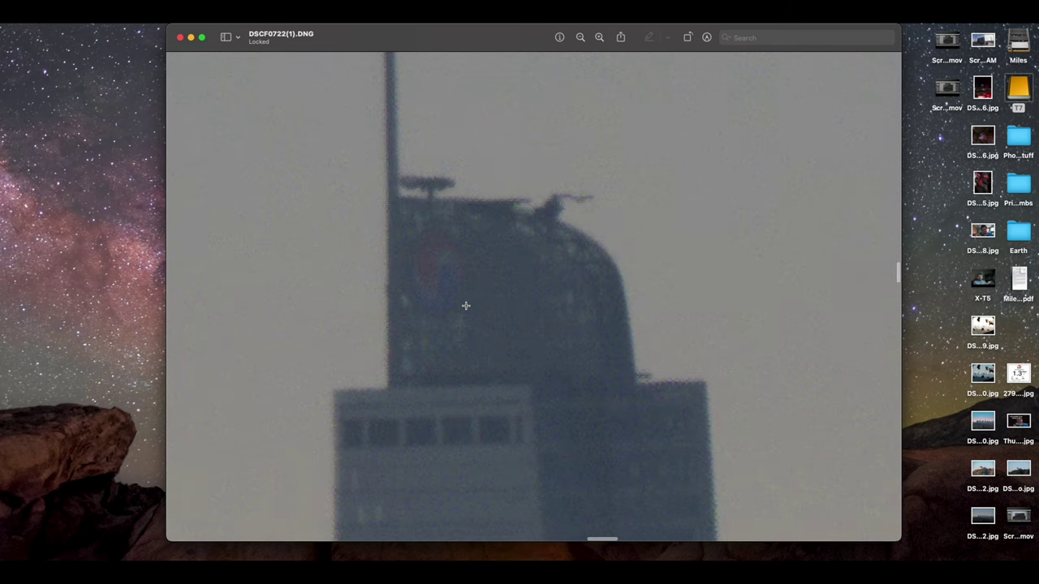
scroll(464, 302, up, 5)
scroll(464, 302, down, 3)
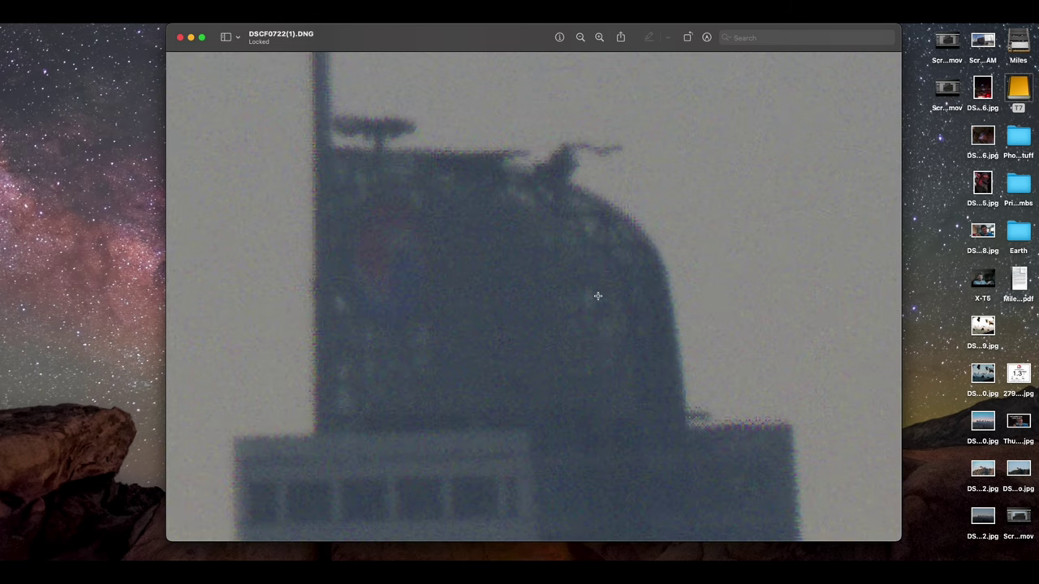
scroll(637, 227, down, 3)
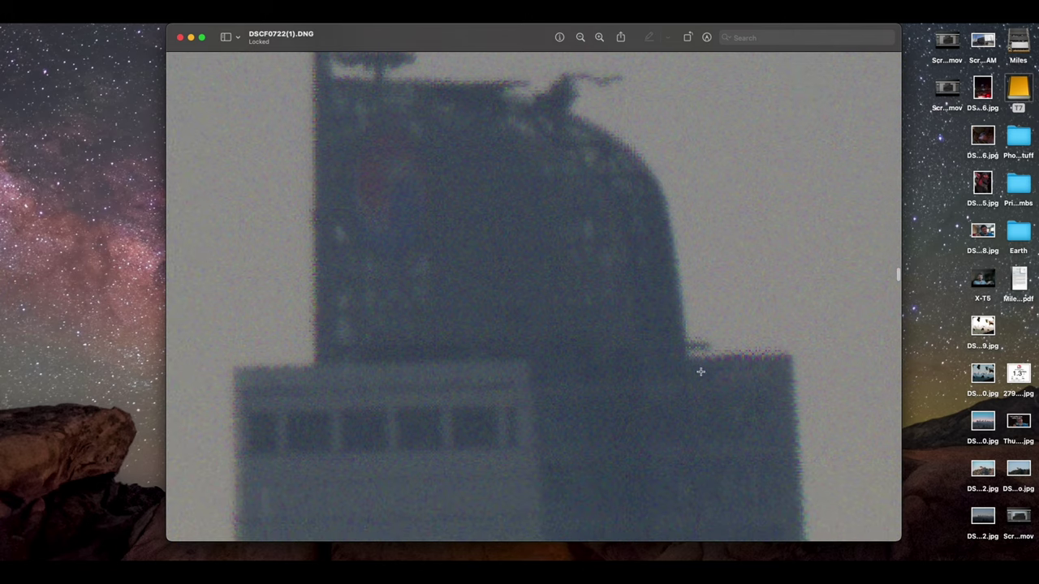
scroll(702, 359, right, 3)
scroll(702, 360, down, 10)
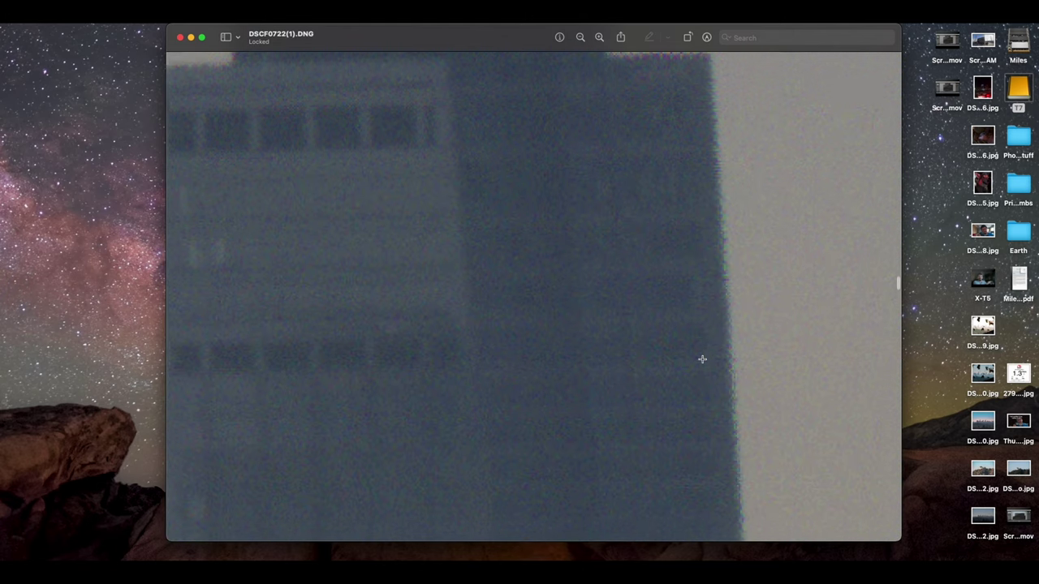
scroll(702, 359, up, 7)
scroll(702, 360, left, 3)
scroll(690, 357, up, 2)
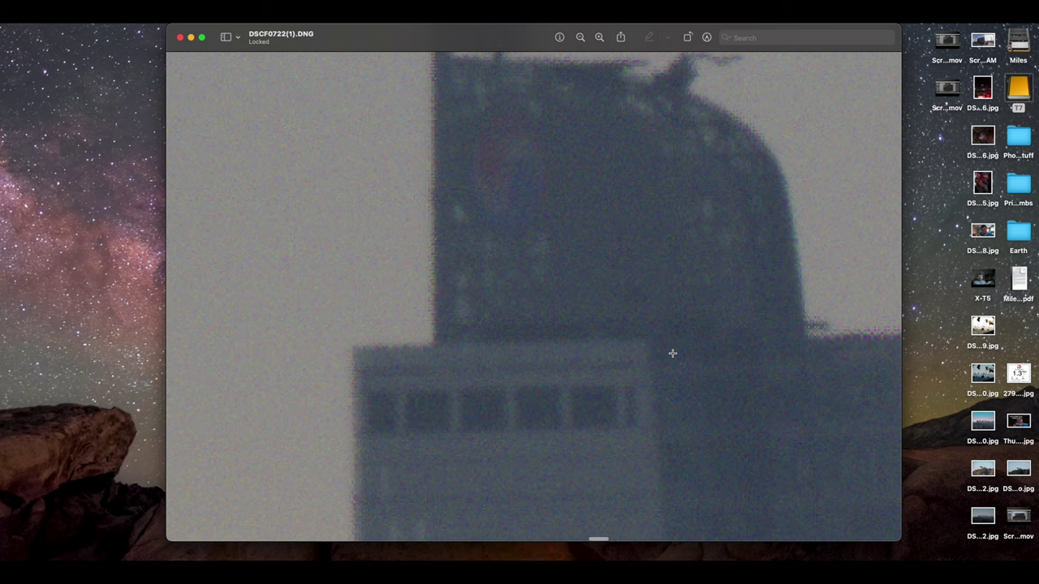
scroll(490, 274, down, 3)
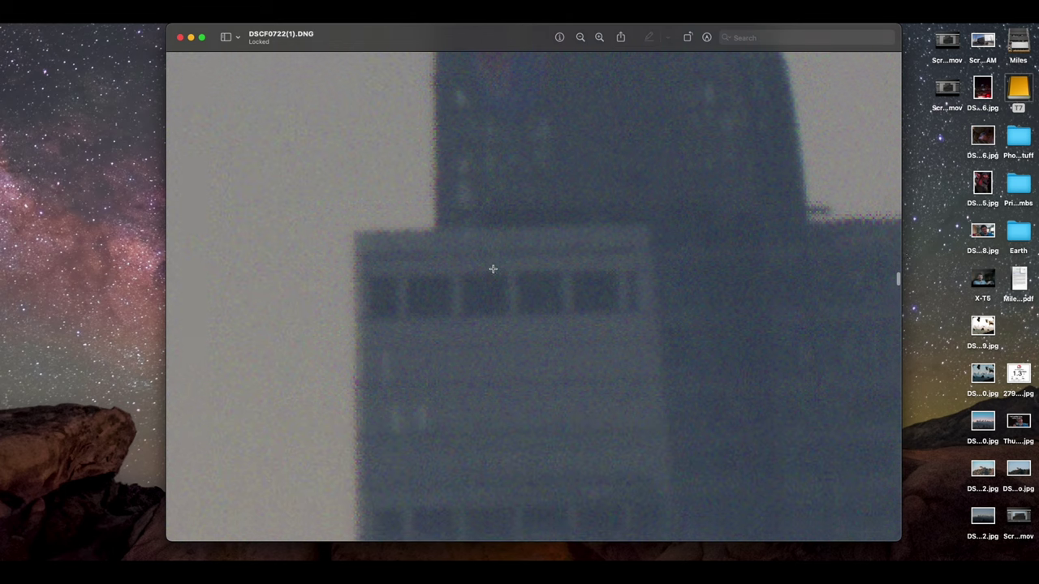
scroll(493, 268, down, 5)
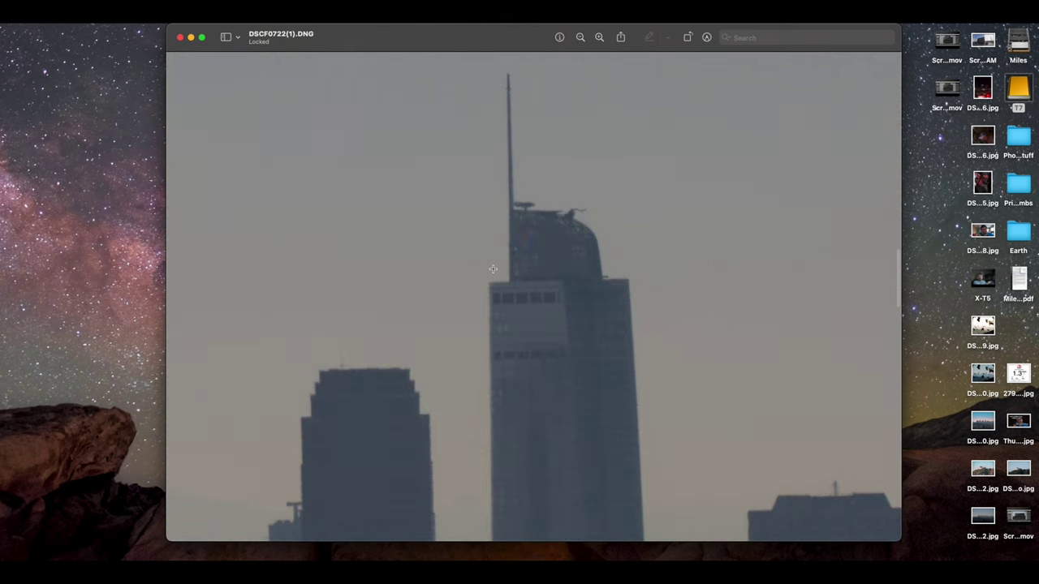
scroll(492, 269, down, 3)
scroll(493, 268, down, 3)
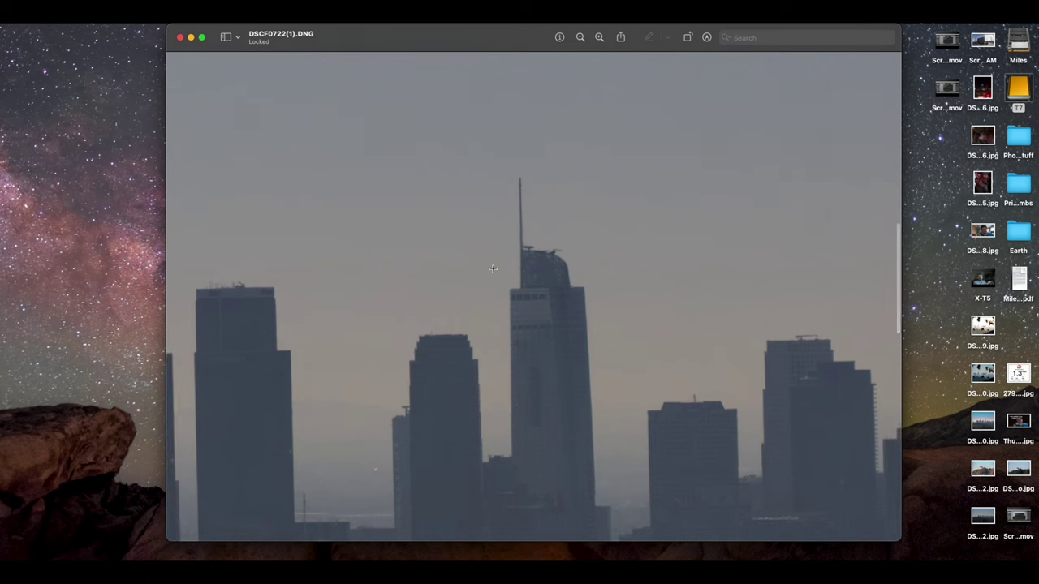
scroll(493, 268, up, 8)
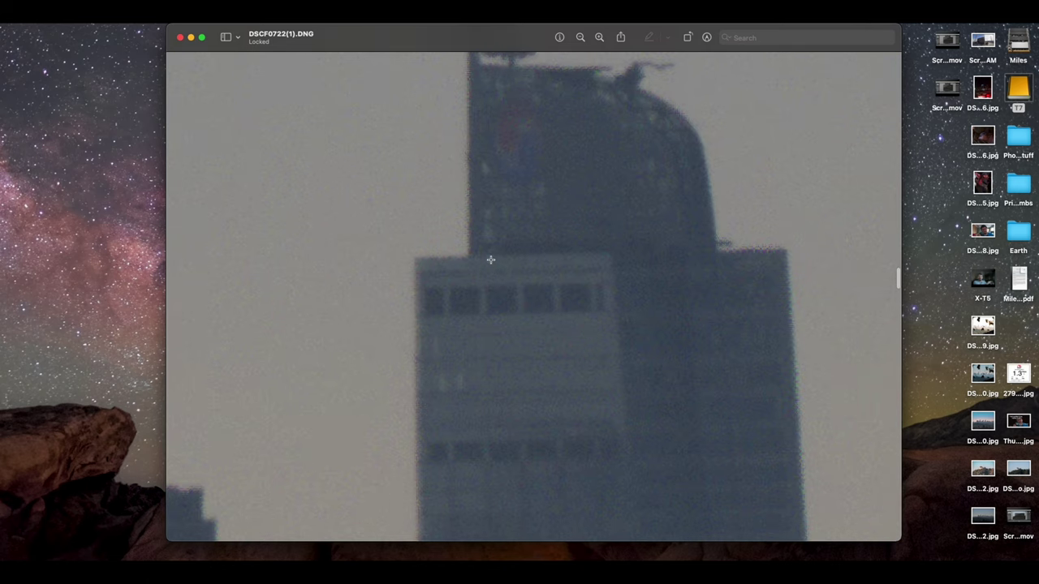
scroll(490, 260, right, 3)
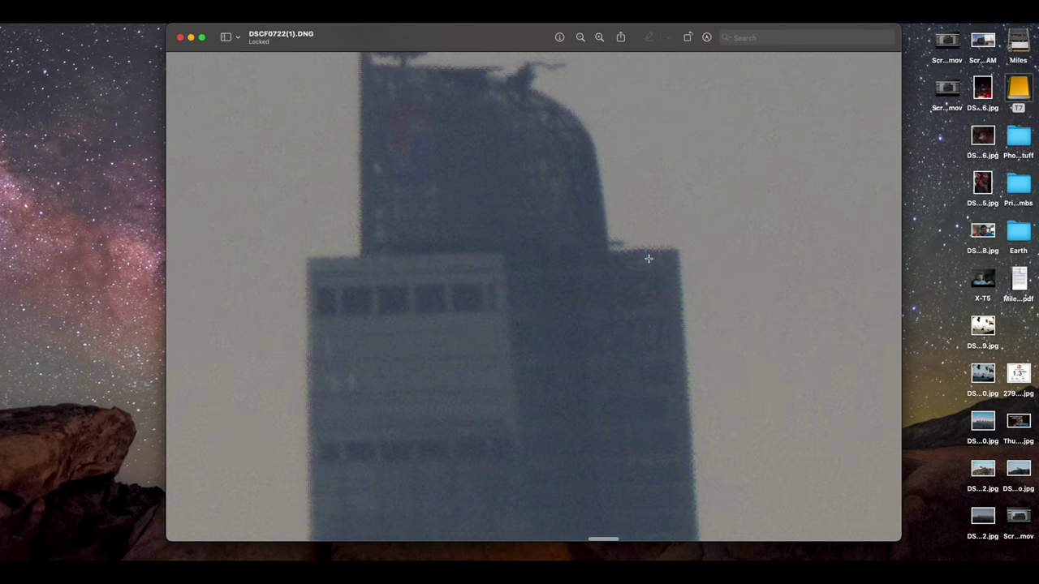
scroll(688, 325, down, 8)
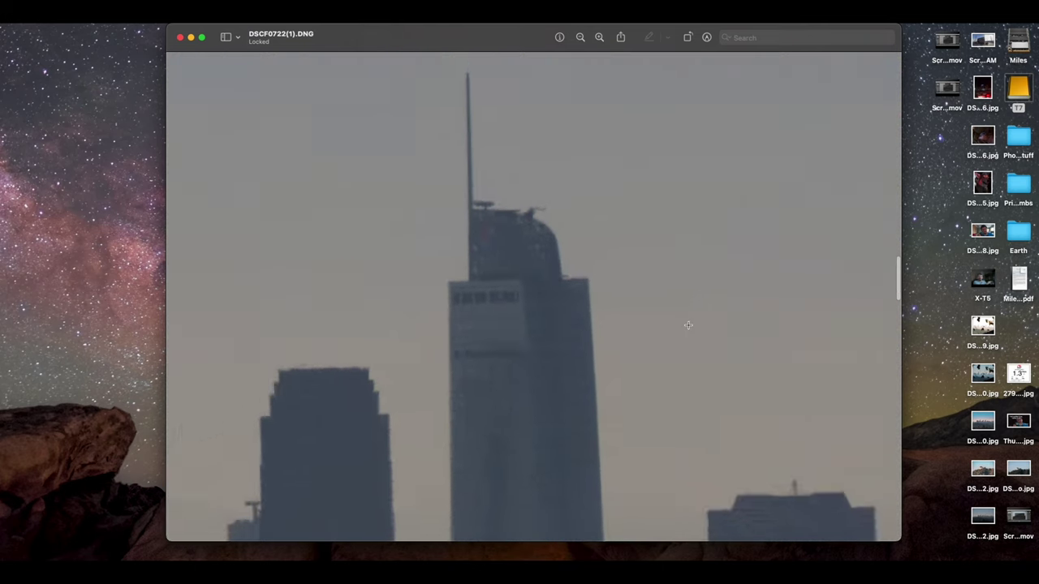
scroll(688, 325, down, 8)
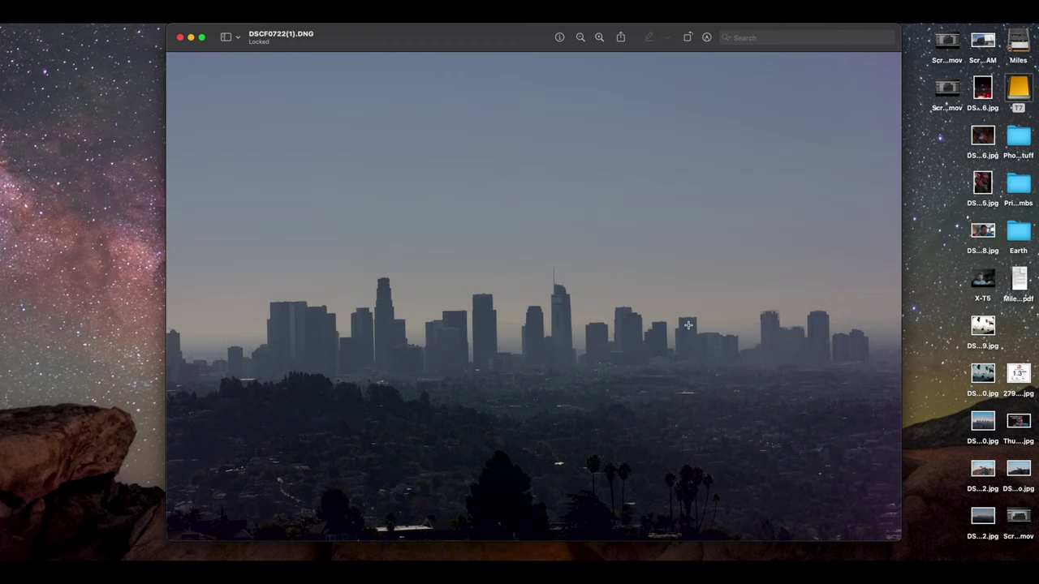
scroll(687, 325, up, 5)
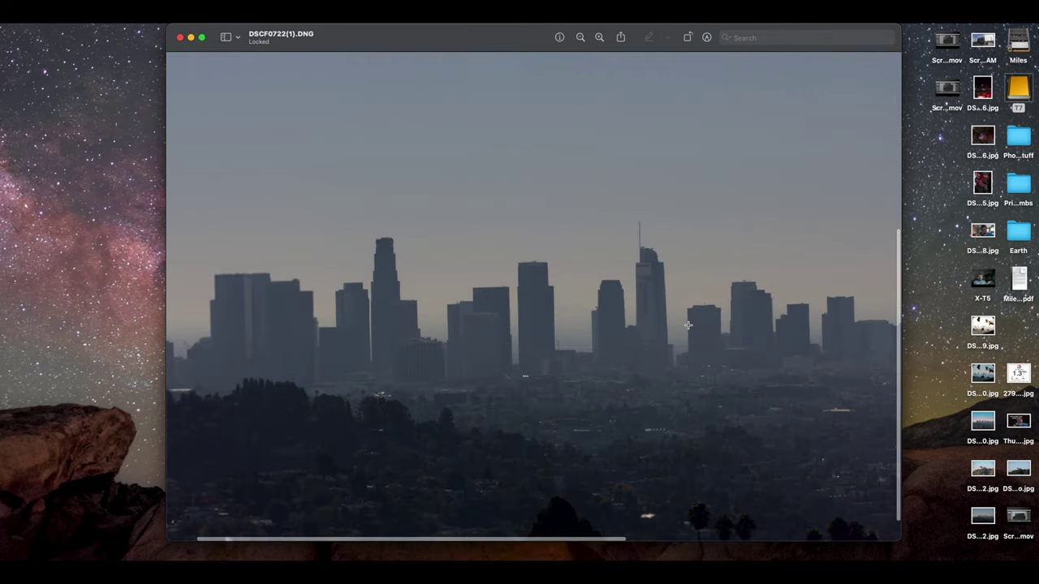
scroll(687, 324, down, 5)
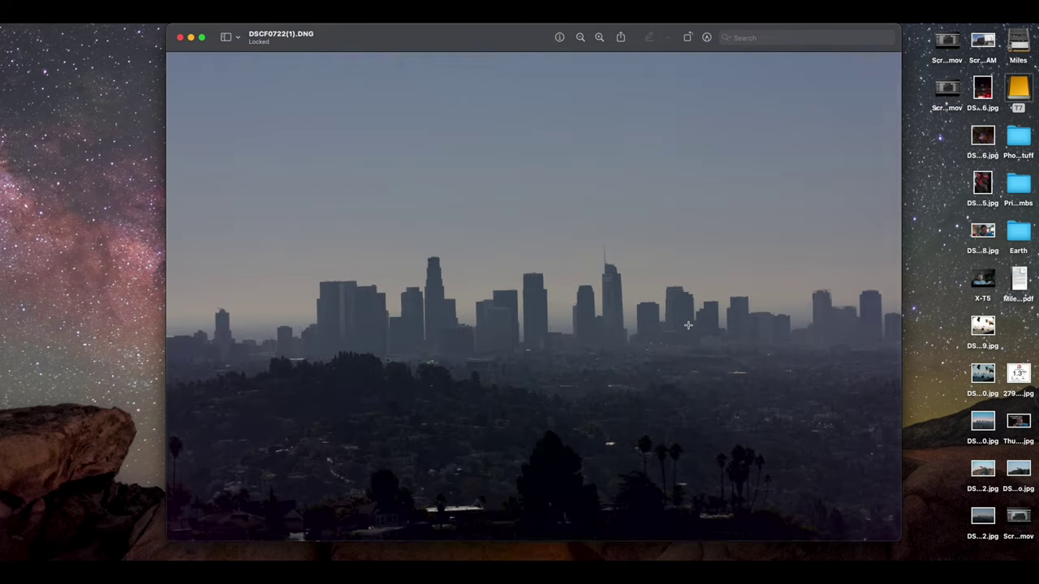
scroll(687, 325, up, 2)
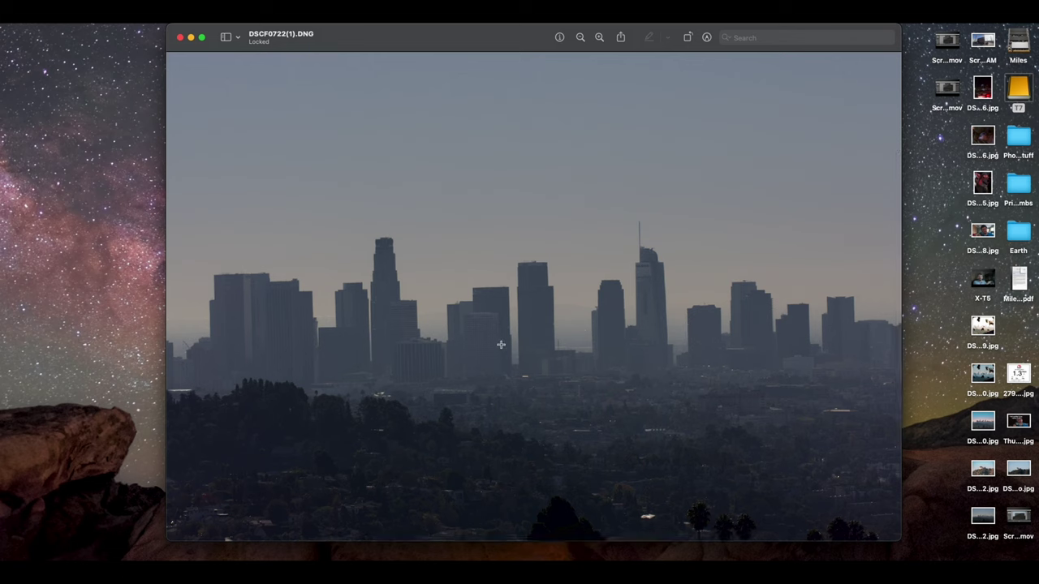
Close Preview, confirm DSCF0722(1).DNG is 15456×10304 in Get Info, then return to Lightroom.
key(super+w)
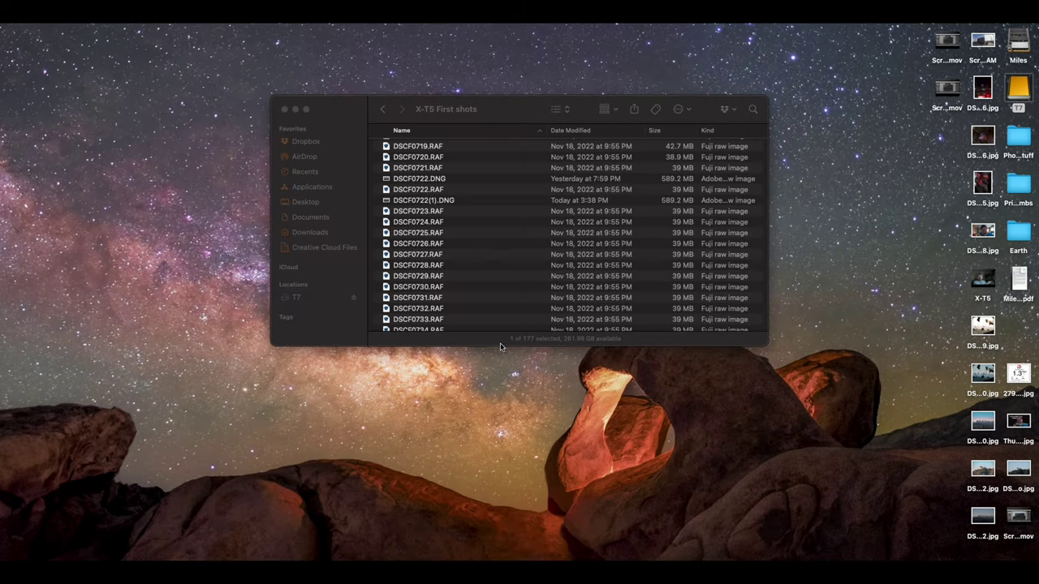
click(460, 206)
click(471, 203)
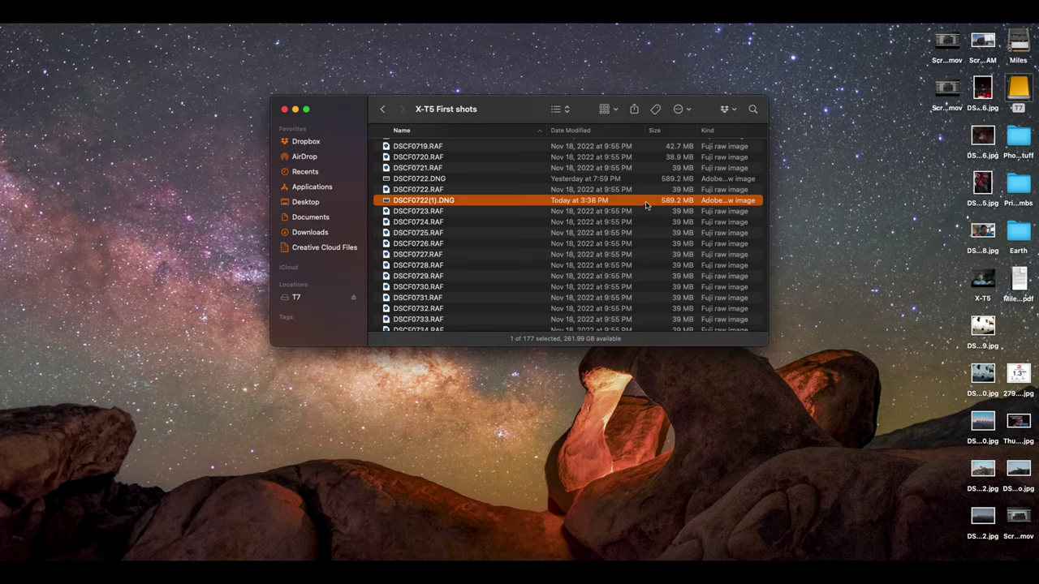
key(super+i)
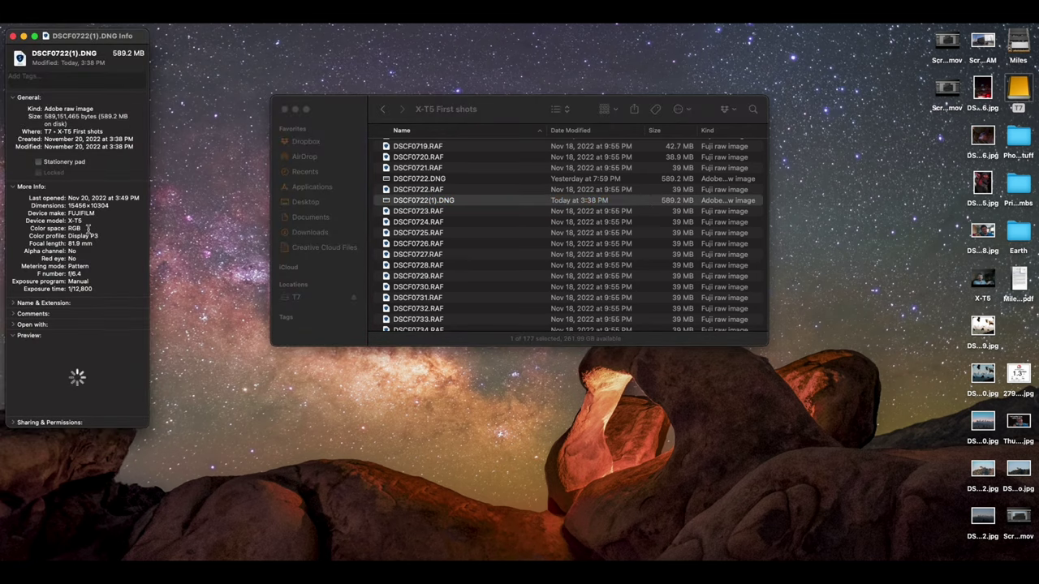
mouse_move(67, 205)
mouse_down()
mouse_move(119, 206)
mouse_move(68, 206)
mouse_up()
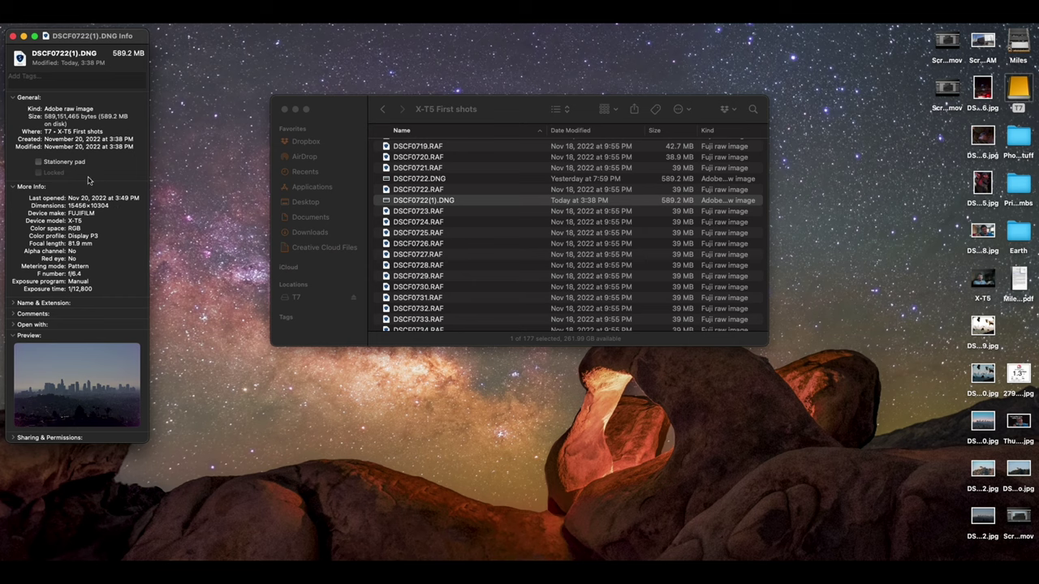
click(13, 36)
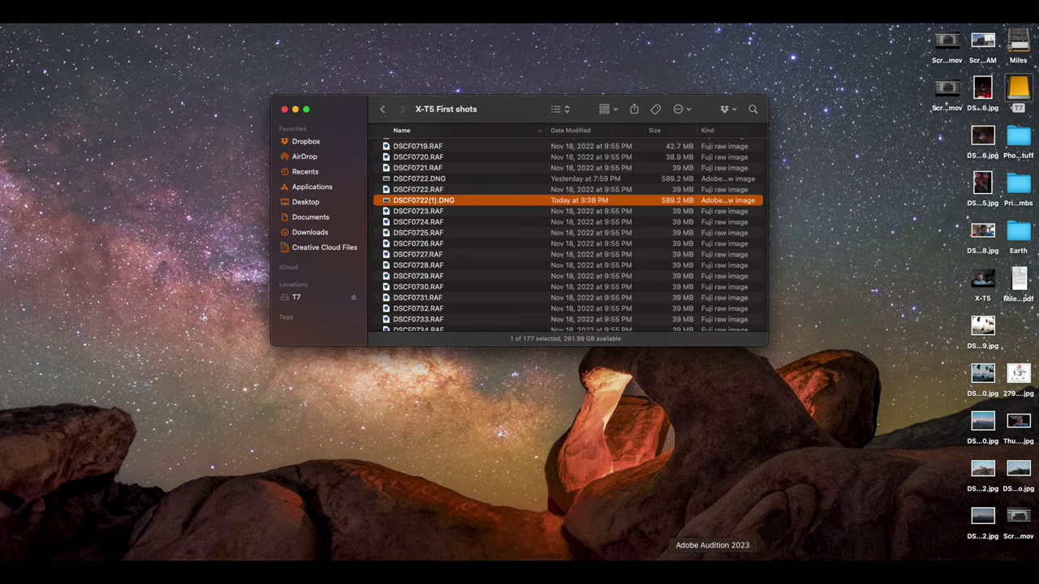
click(688, 570)
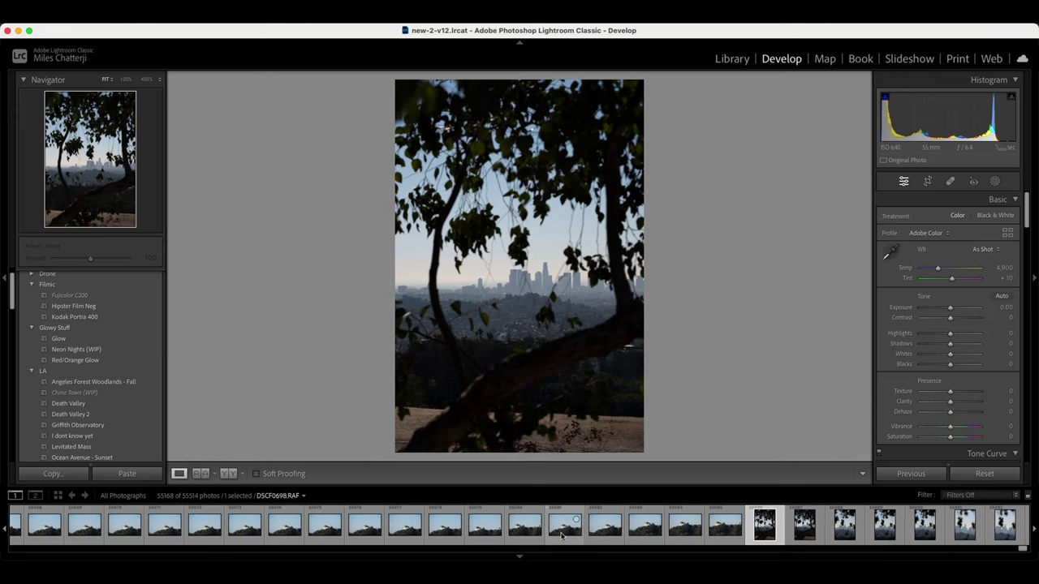
Select the nine Griffith Observatory shots in the filmstrip and choose Photo Merge > Panorama.
click(442, 529)
click(417, 533)
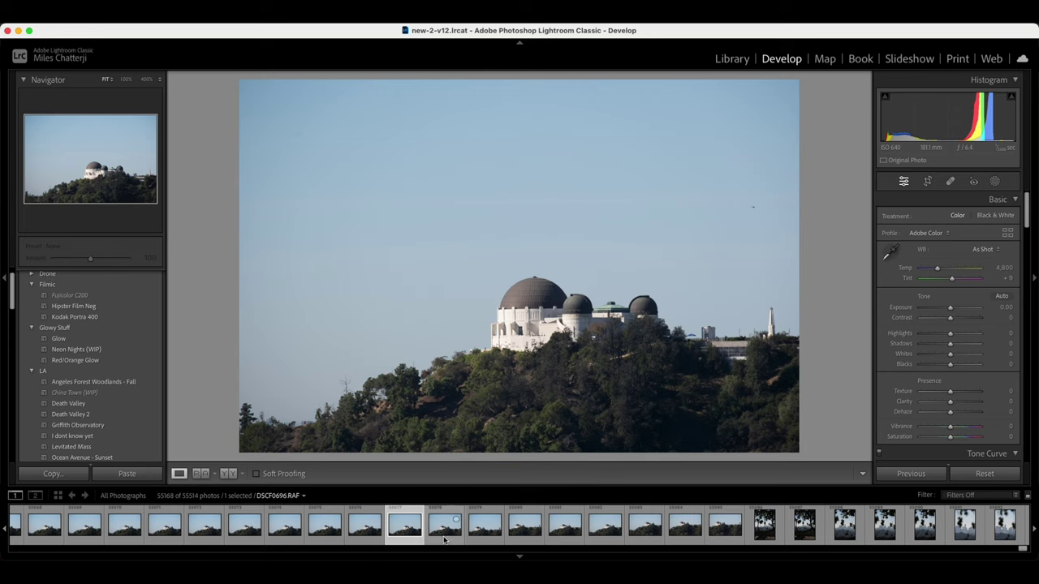
shift+click(727, 534)
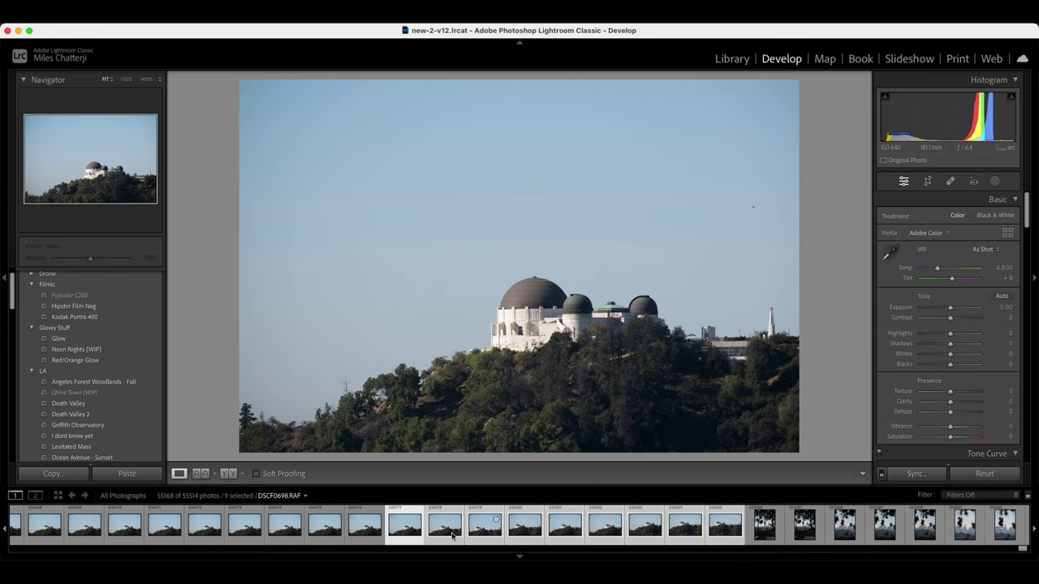
right_click(725, 534)
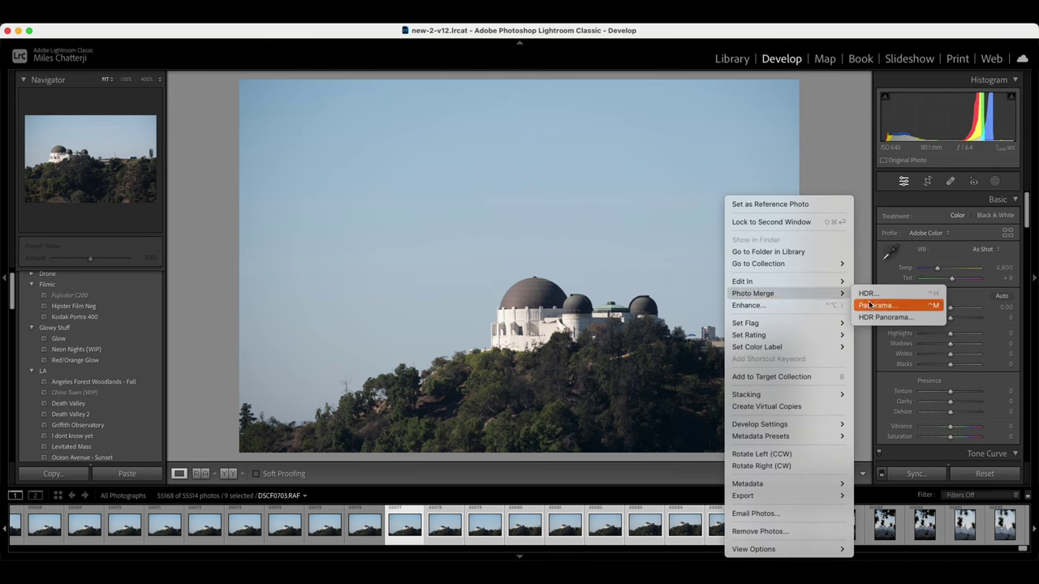
click(869, 305)
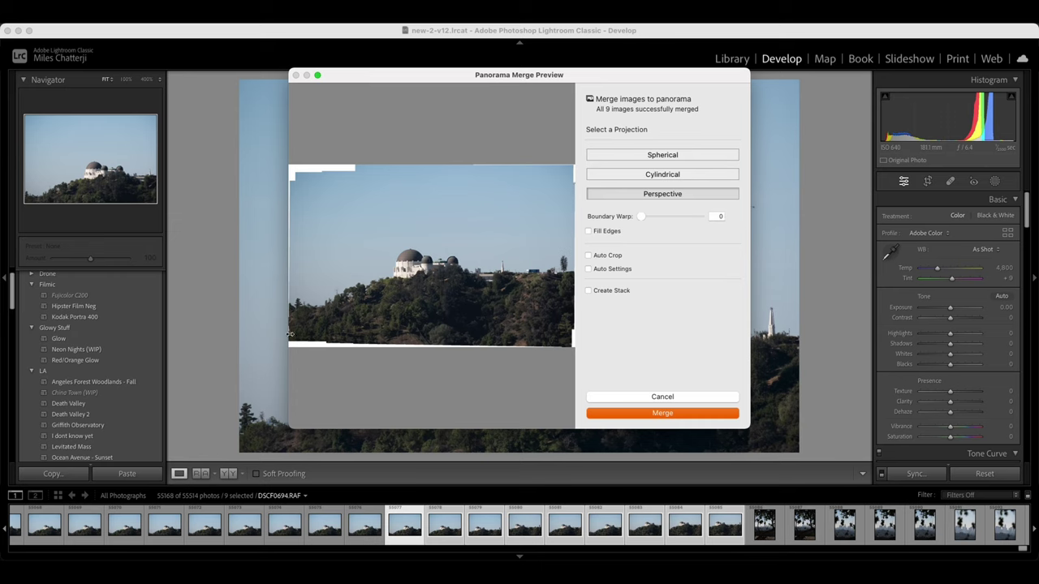
Set Boundary Warp to 100 and merge the panorama.
drag(640, 217, 730, 221)
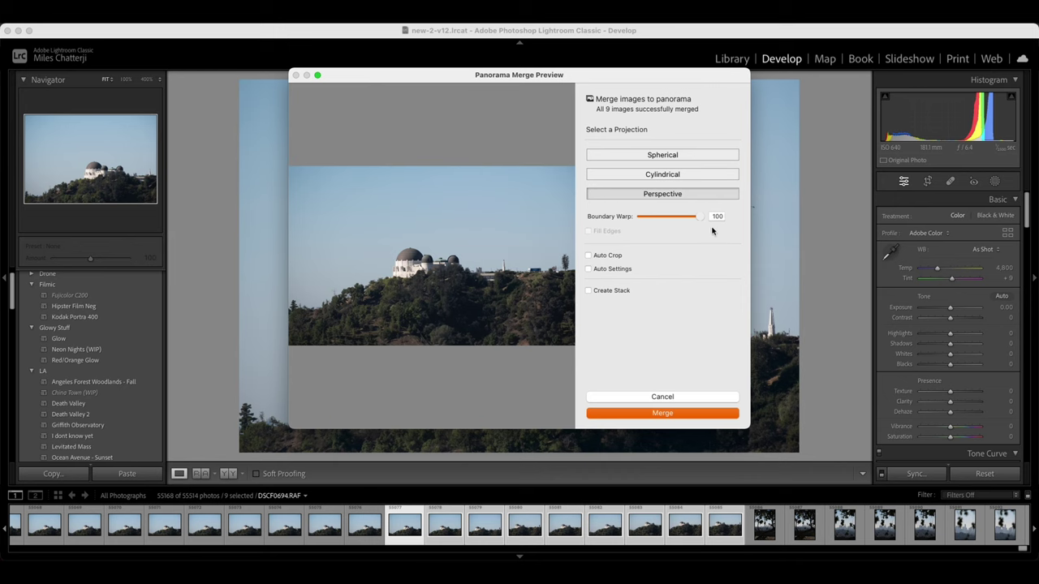
click(679, 415)
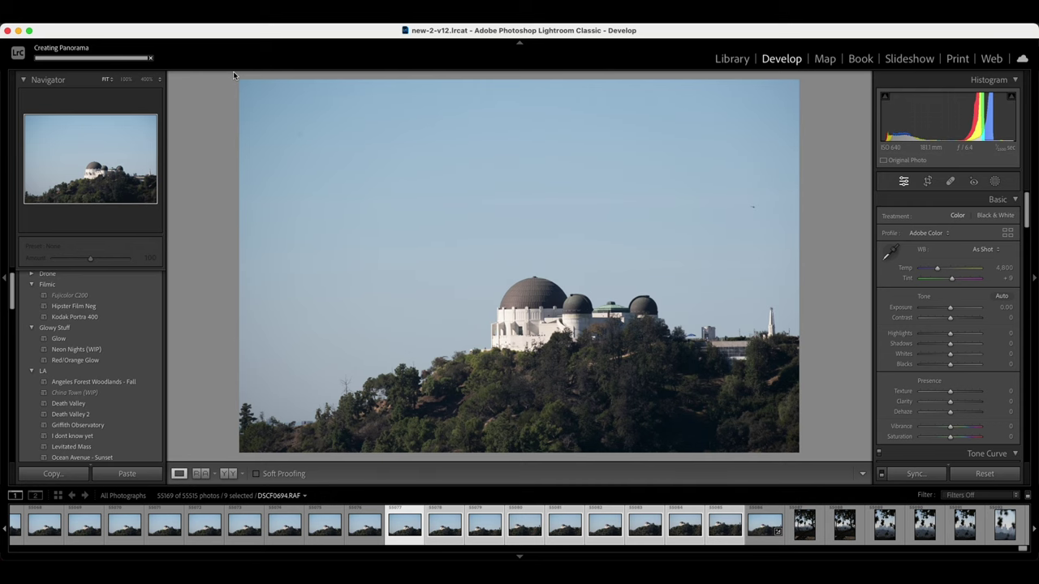
Open DSCF0694-Pano, pan at 100% across the observatory and tower, then return to Fit.
click(759, 533)
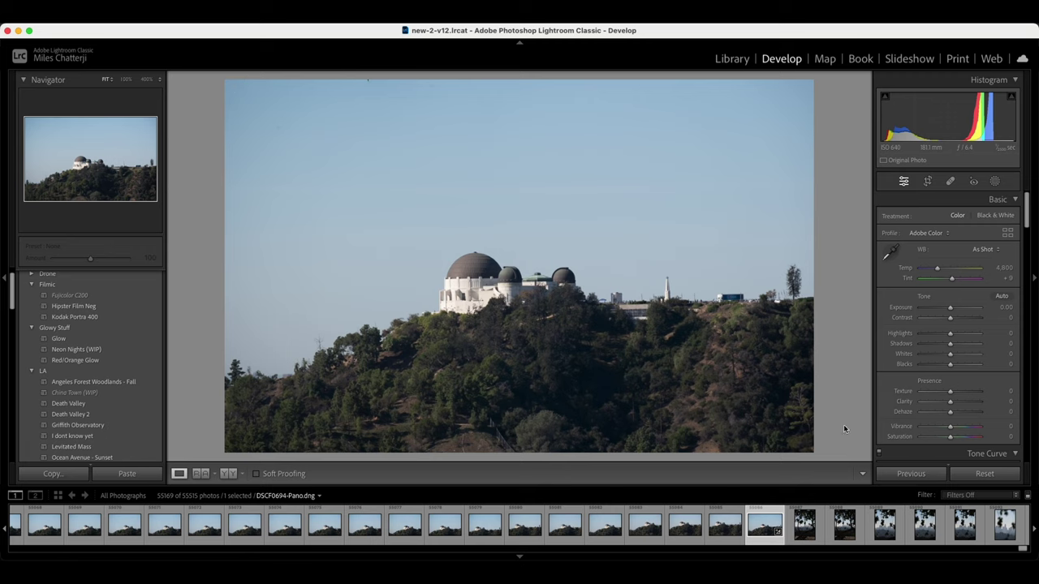
click(526, 287)
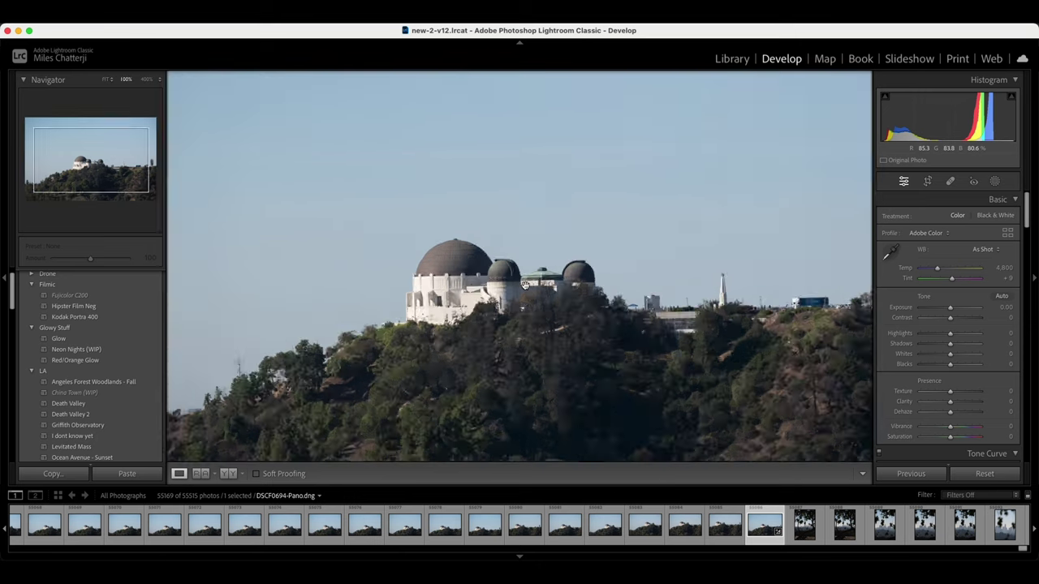
scroll(524, 285, right, 15)
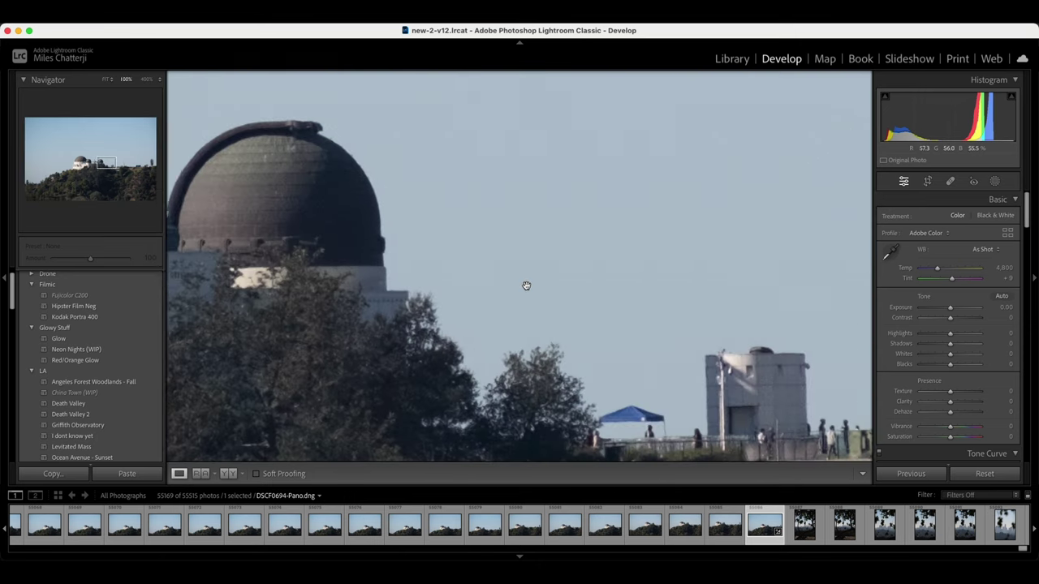
scroll(525, 286, down, 3)
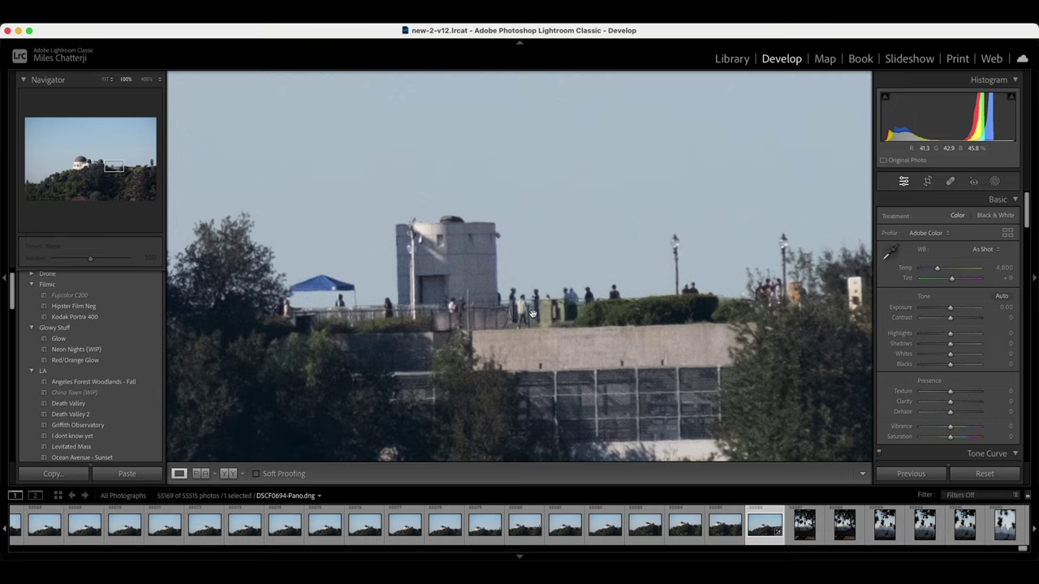
scroll(532, 314, right, 6)
scroll(534, 313, right, 5)
scroll(533, 313, up, 3)
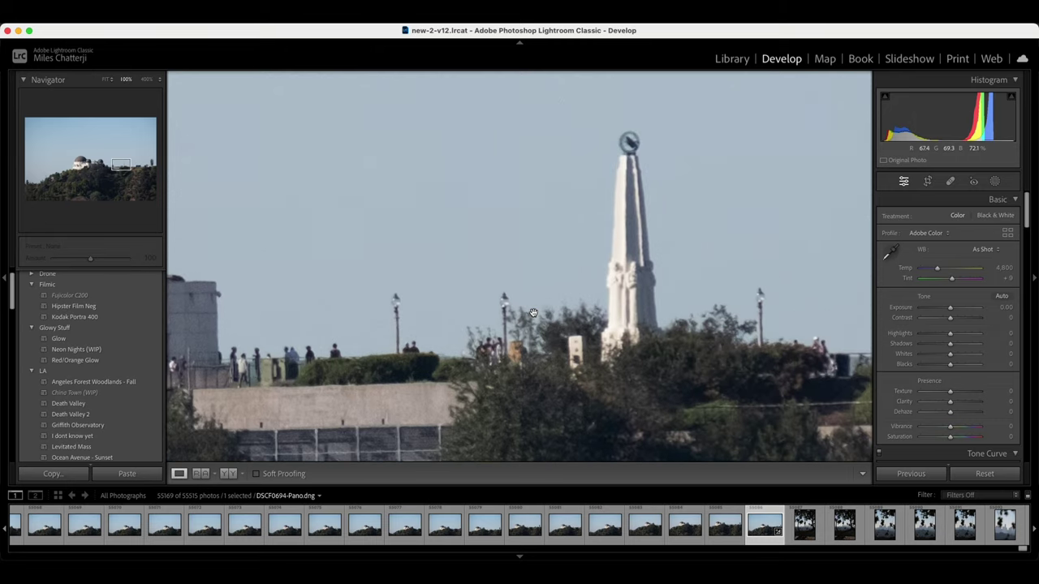
click(533, 313)
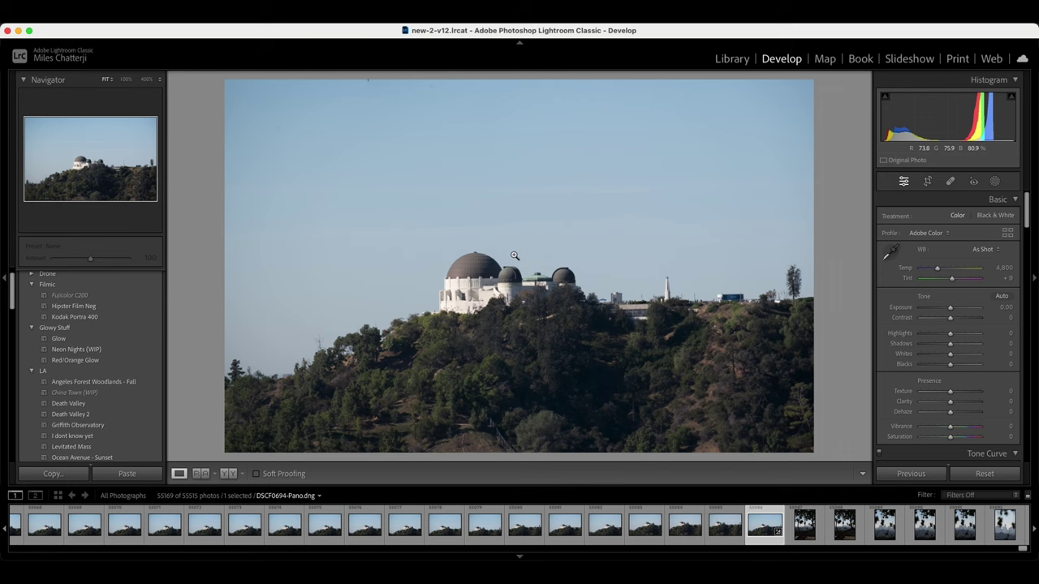
Check the existing panorama JPEG on the desktop, then bring Lightroom back.
right_click(514, 256)
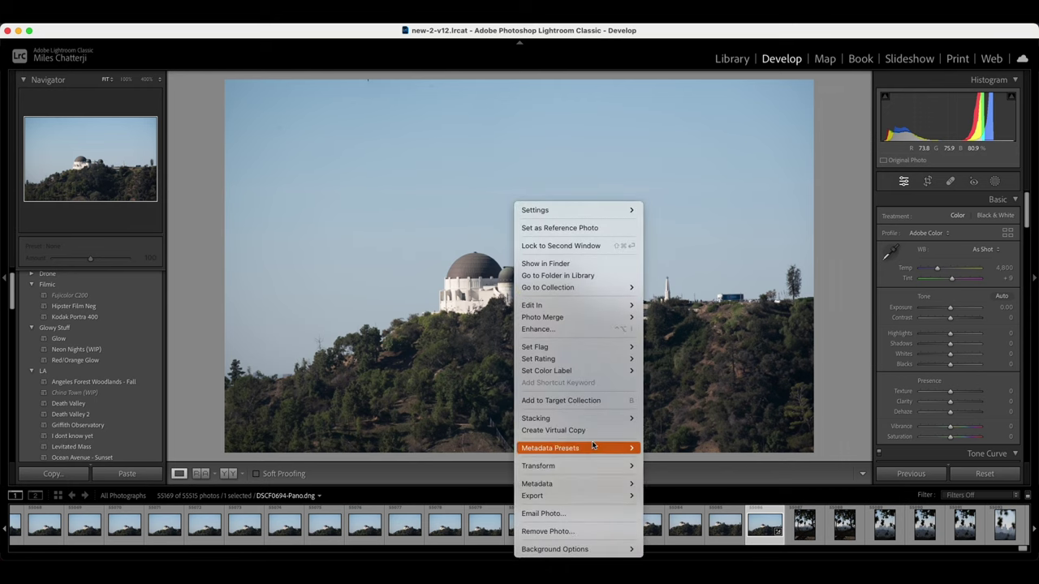
mouse_move(598, 496)
key(Escape)
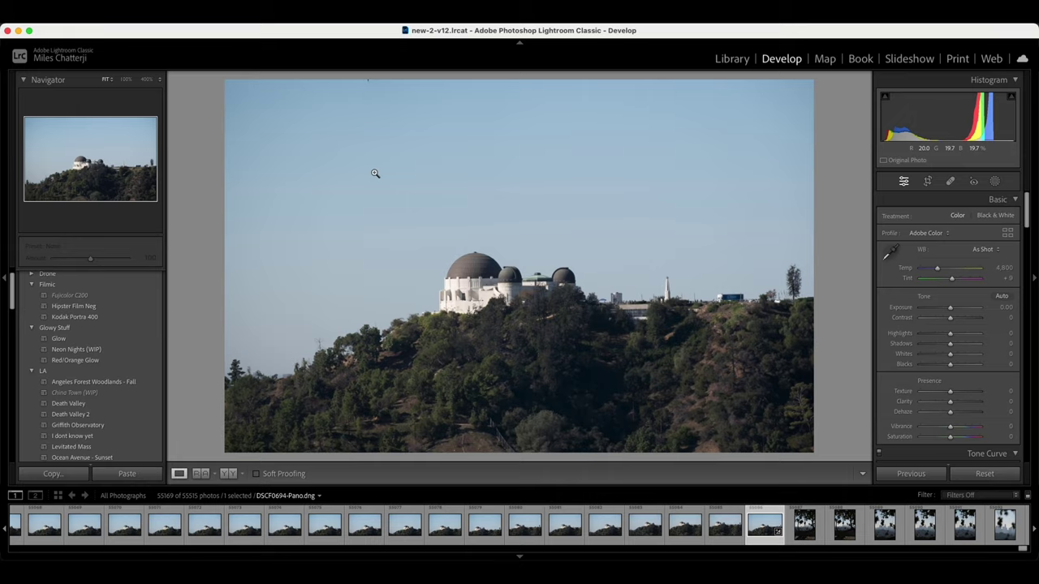
click(18, 31)
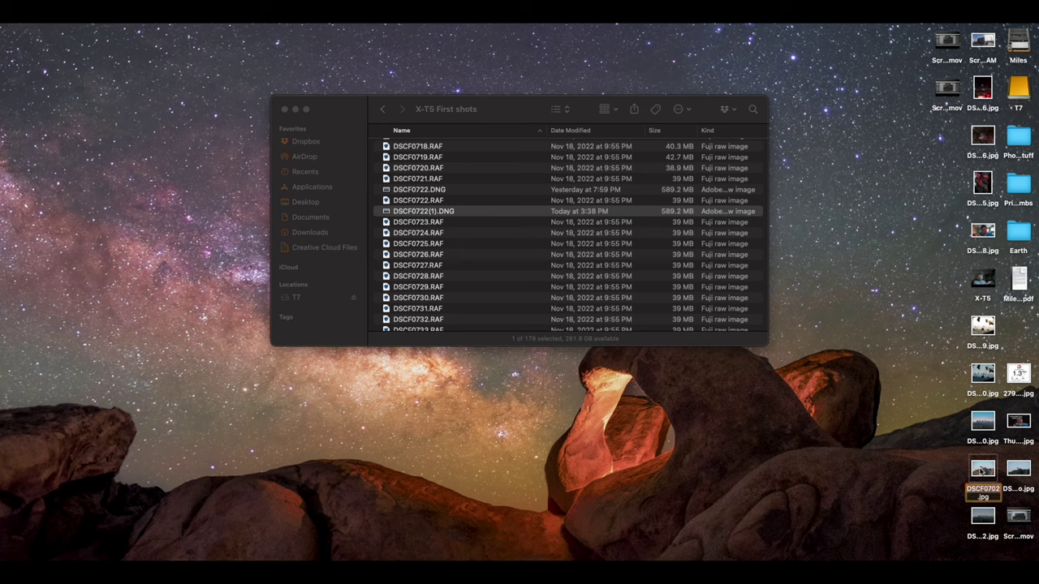
click(1023, 470)
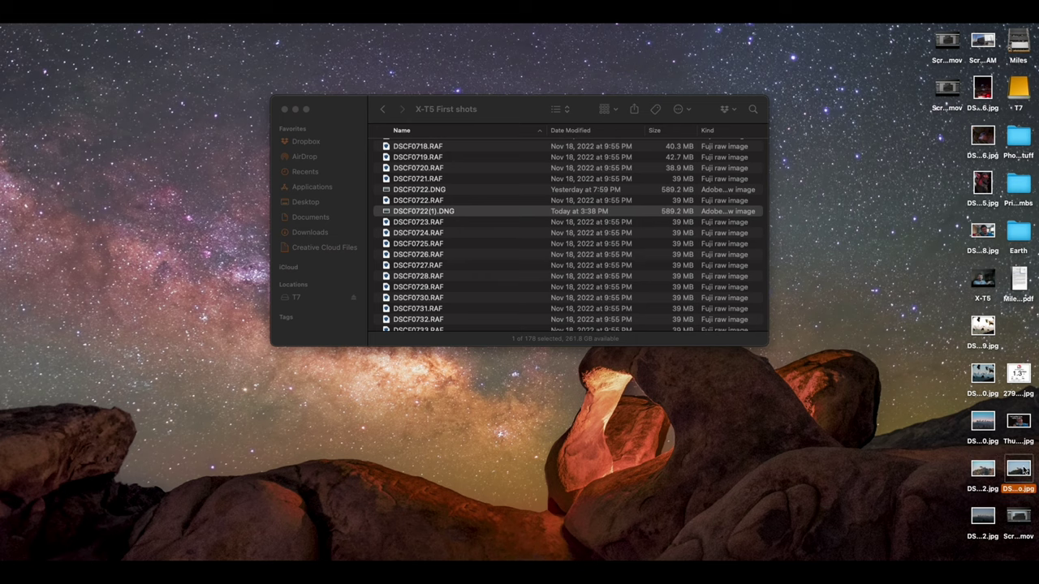
click(909, 462)
click(687, 572)
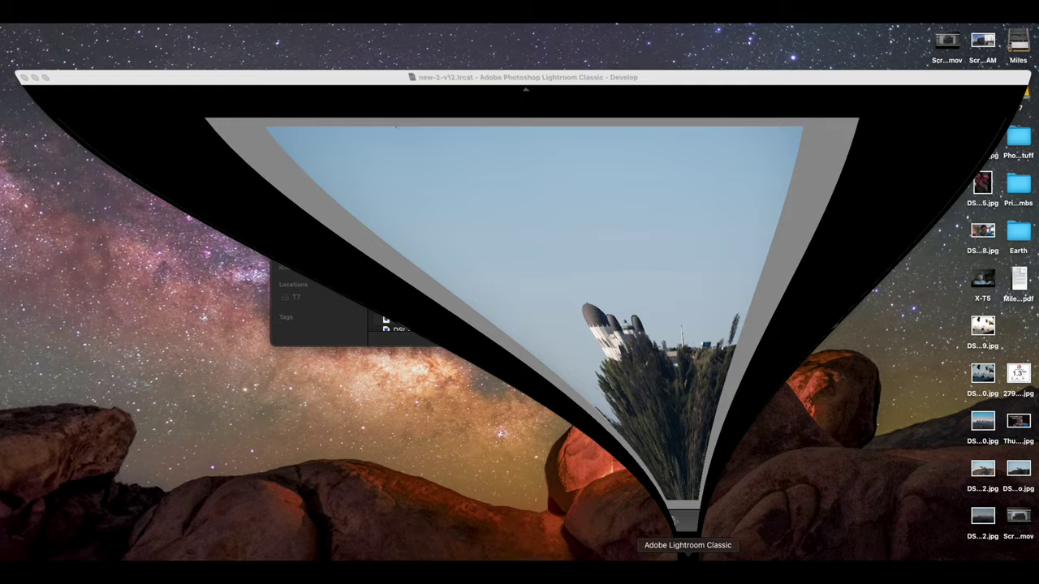
Export the panorama as a JPEG with current settings, overwriting DSCF0694-Pano.jpg on the desktop.
right_click(615, 203)
mouse_move(732, 496)
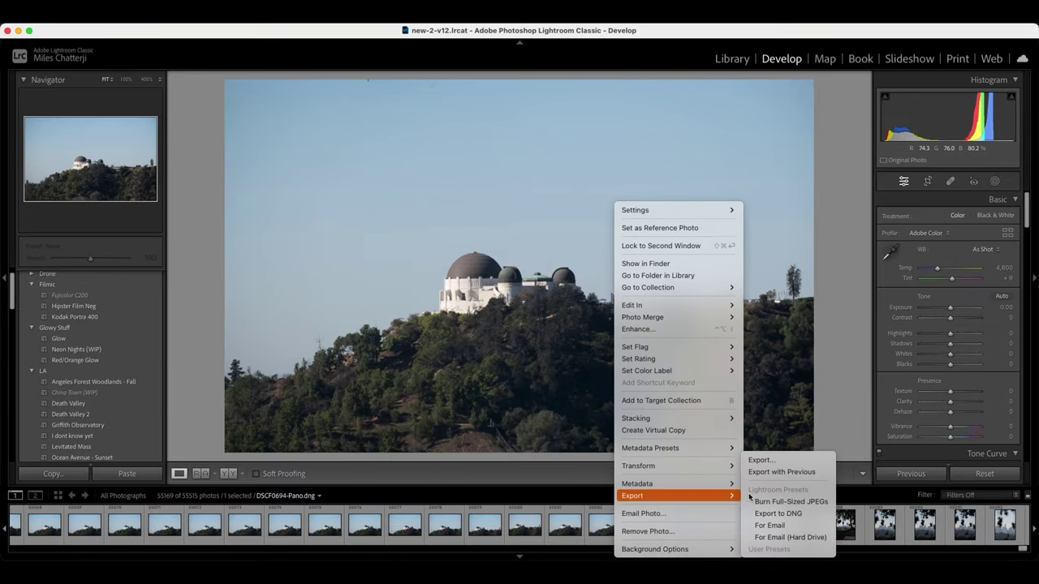
click(775, 461)
key(Return)
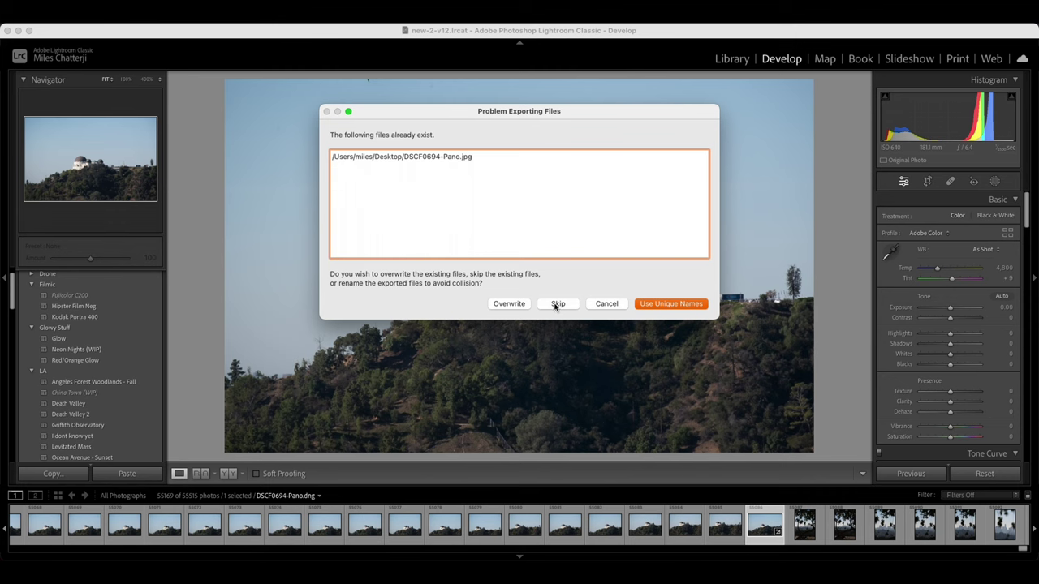
click(509, 303)
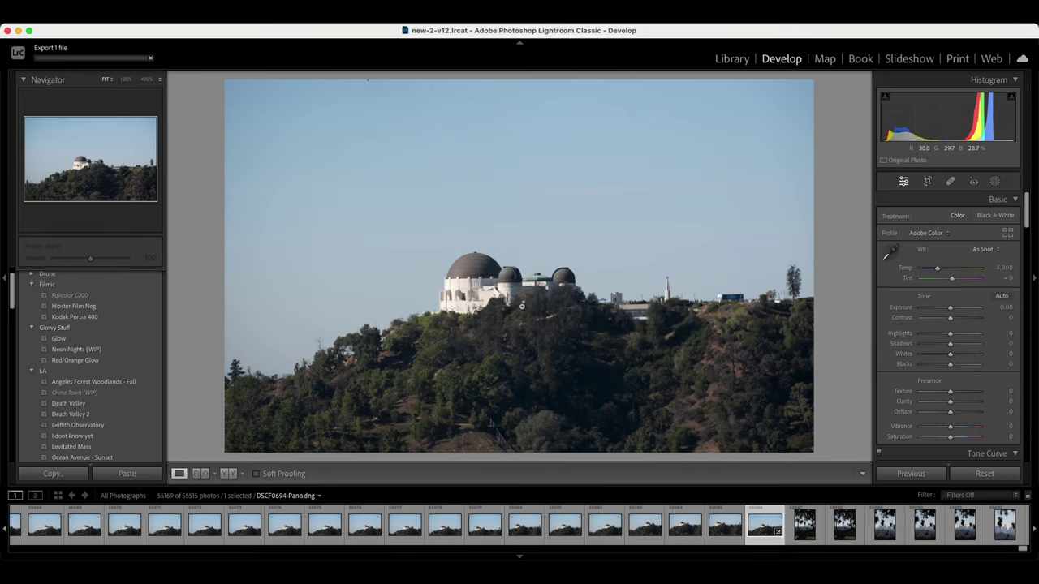
click(17, 30)
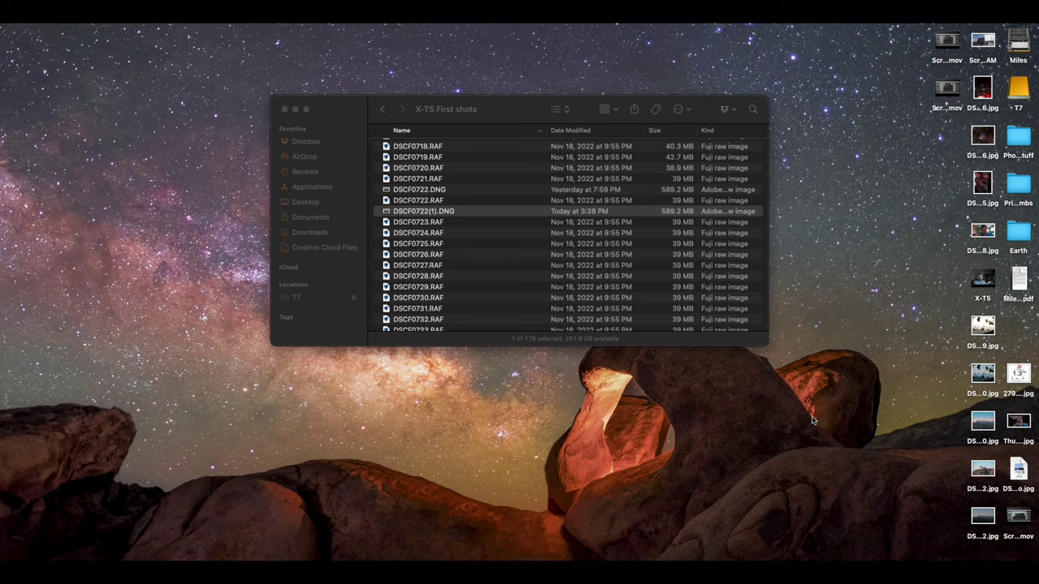
Open DSCF0694-Pano.jpg in Preview, verify 9889×6265 in Get Info, and return to Lightroom.
click(1024, 474)
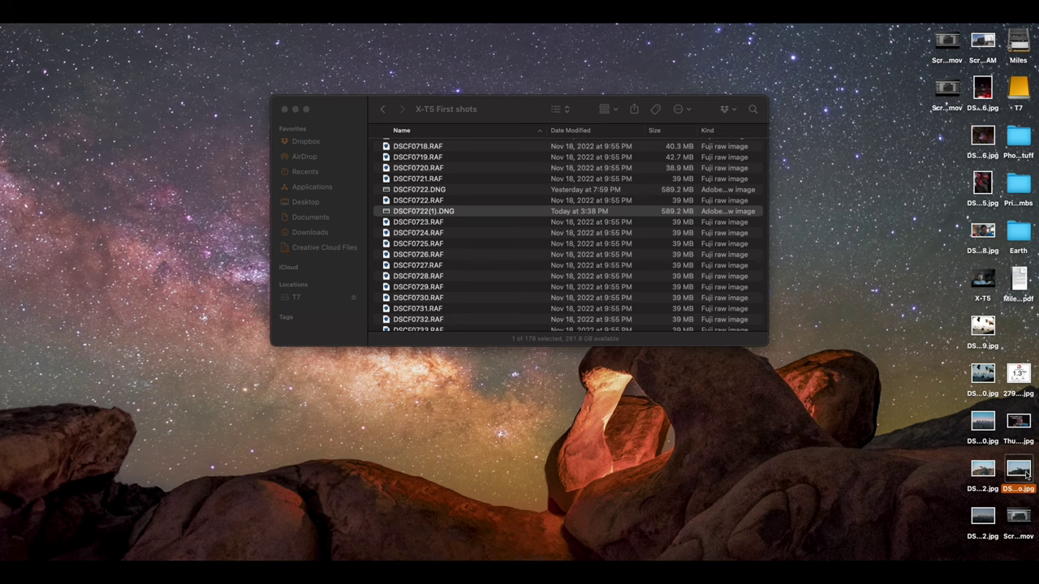
double_click(1024, 474)
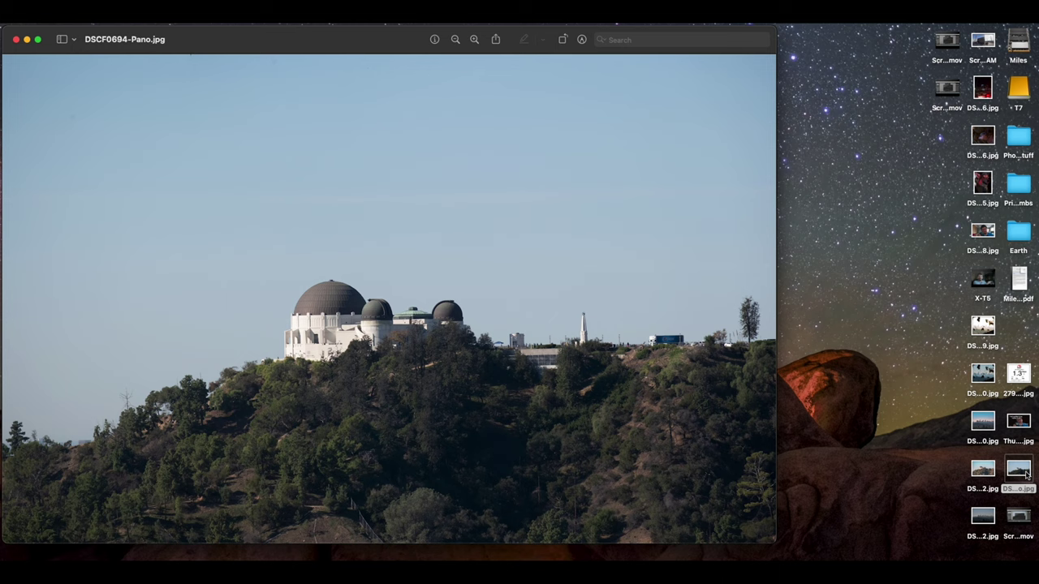
click(1025, 474)
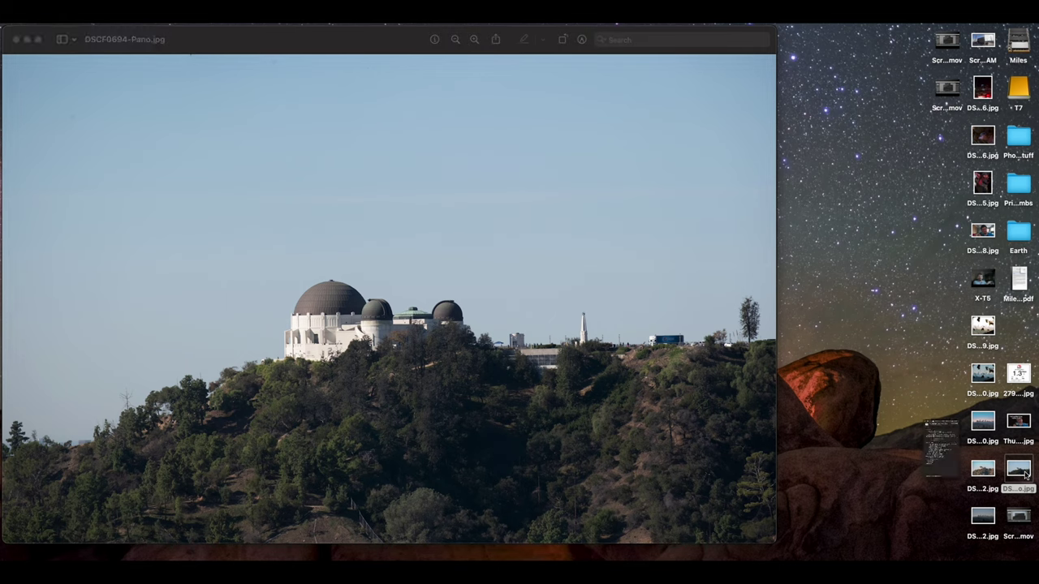
key(super+i)
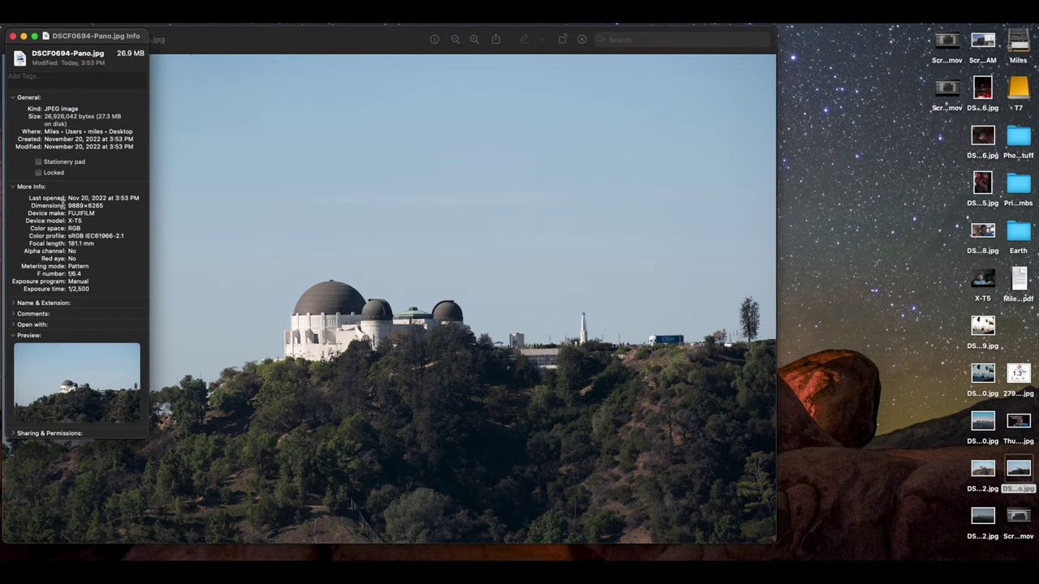
drag(66, 205, 116, 209)
click(13, 36)
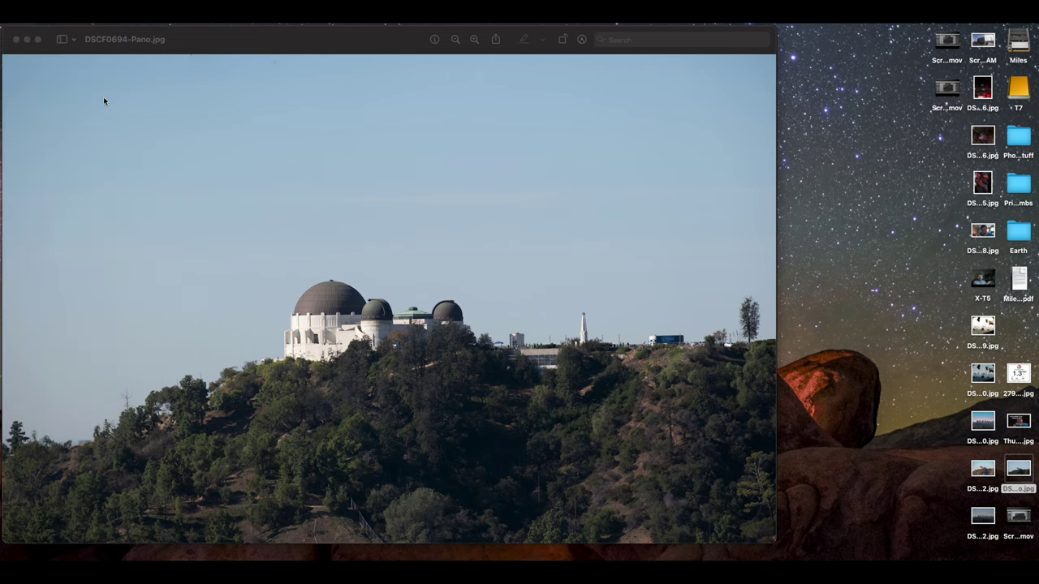
key(super+Tab)
key(super+Tab)
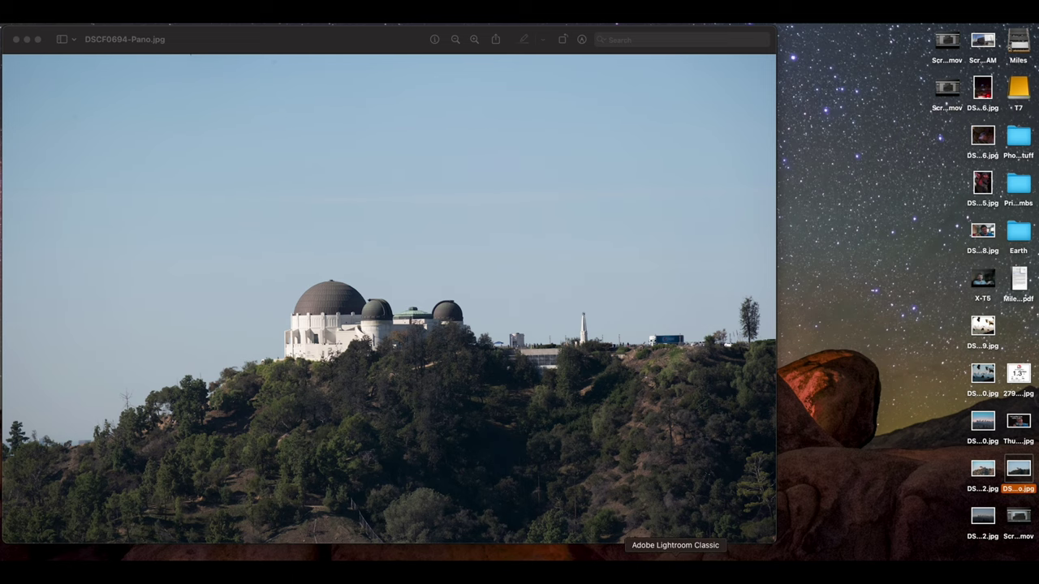
click(675, 570)
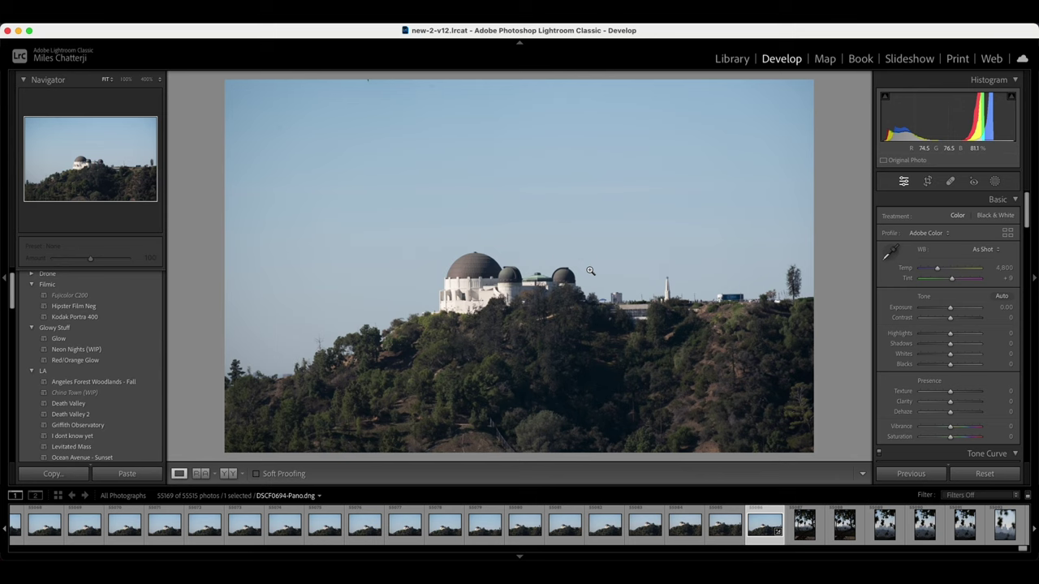
Enhance the DSCF0694 panorama with Super Resolution to create DSCF0694-Pano-Enhanced.dng.
right_click(545, 160)
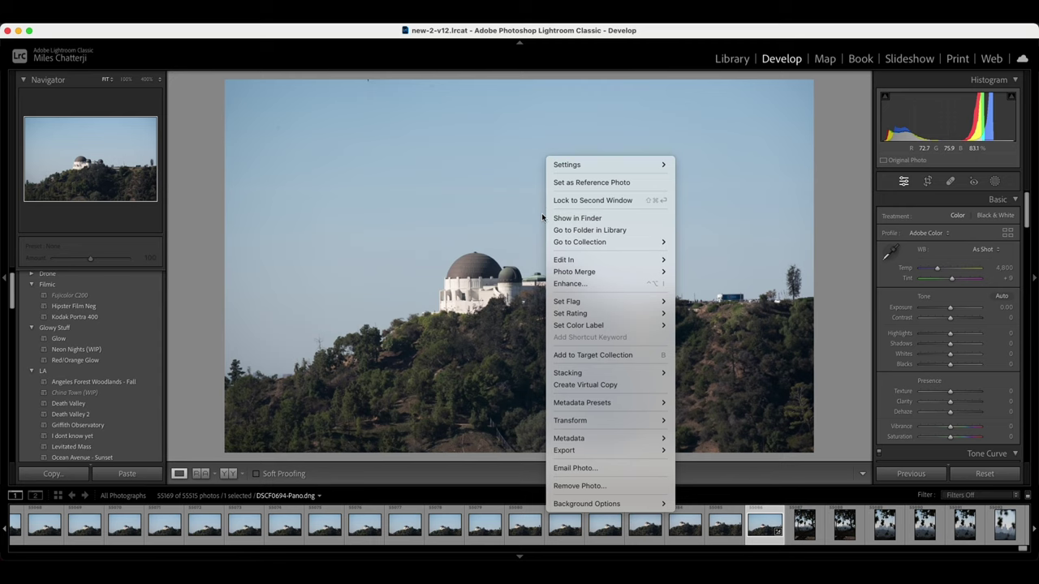
click(574, 285)
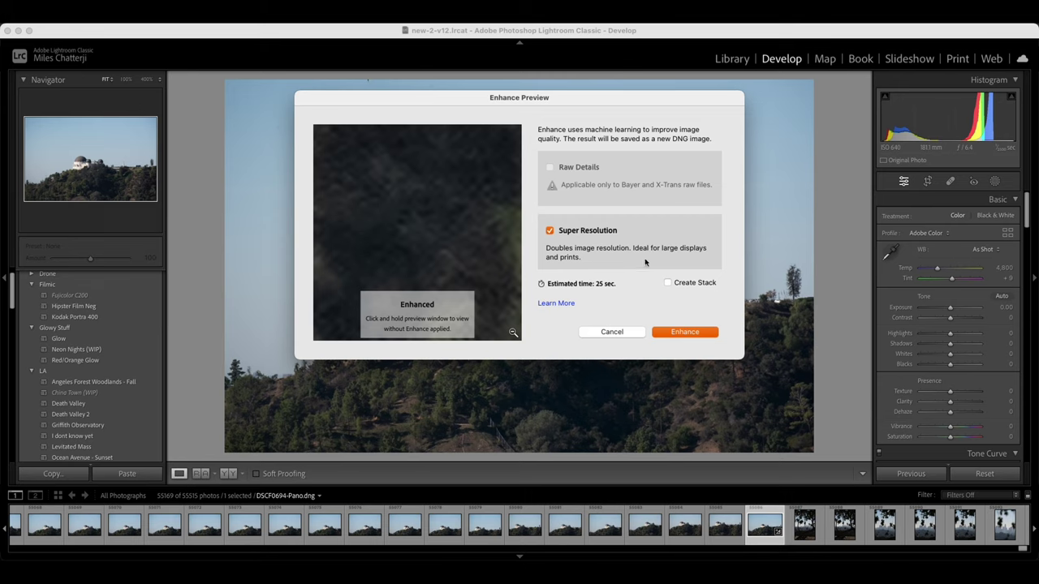
click(693, 334)
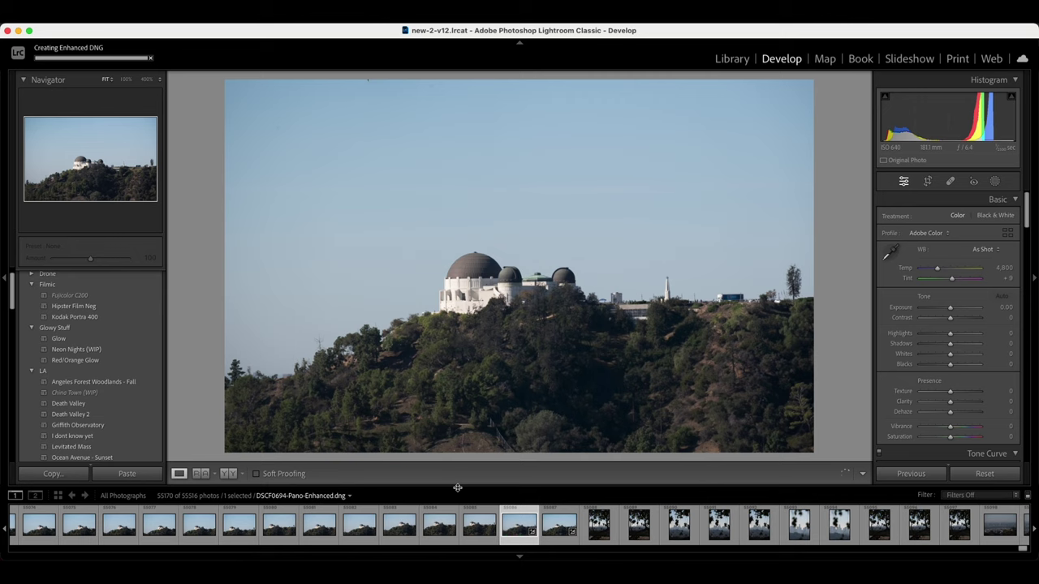
click(630, 296)
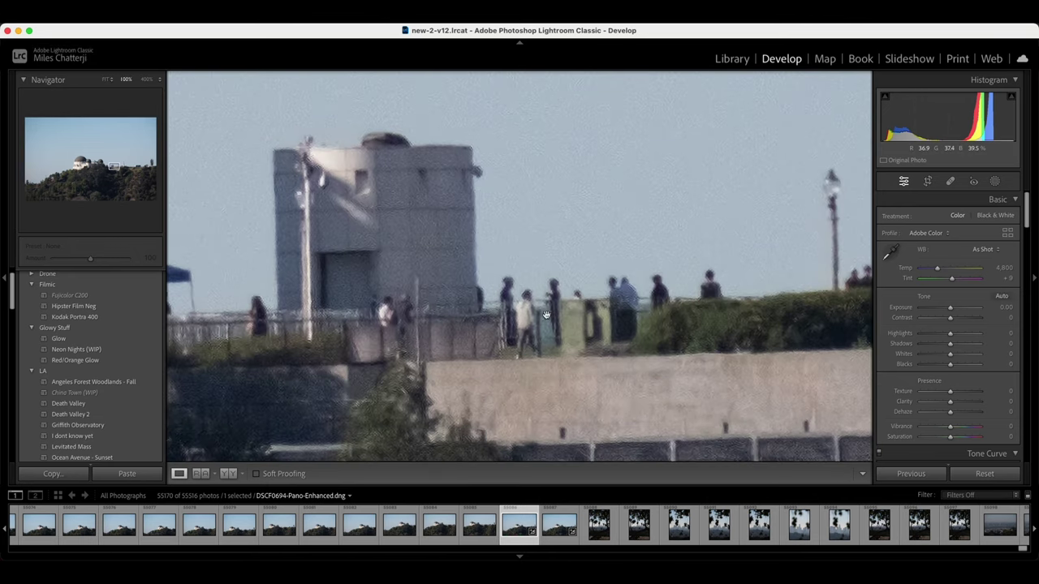
scroll(466, 326, down, 3)
scroll(466, 326, left, 3)
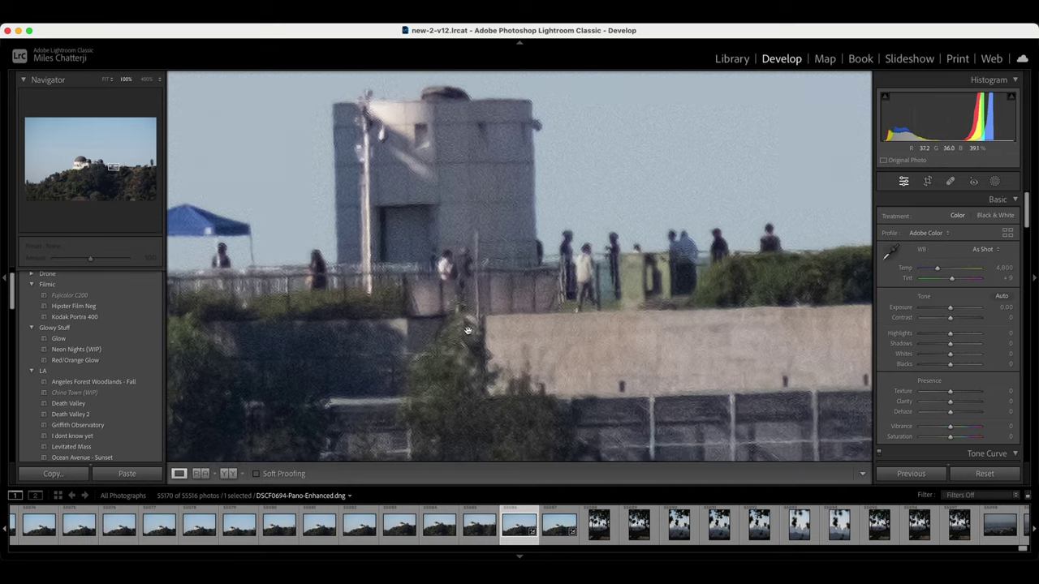
scroll(469, 329, left, 3)
scroll(469, 330, up, 1)
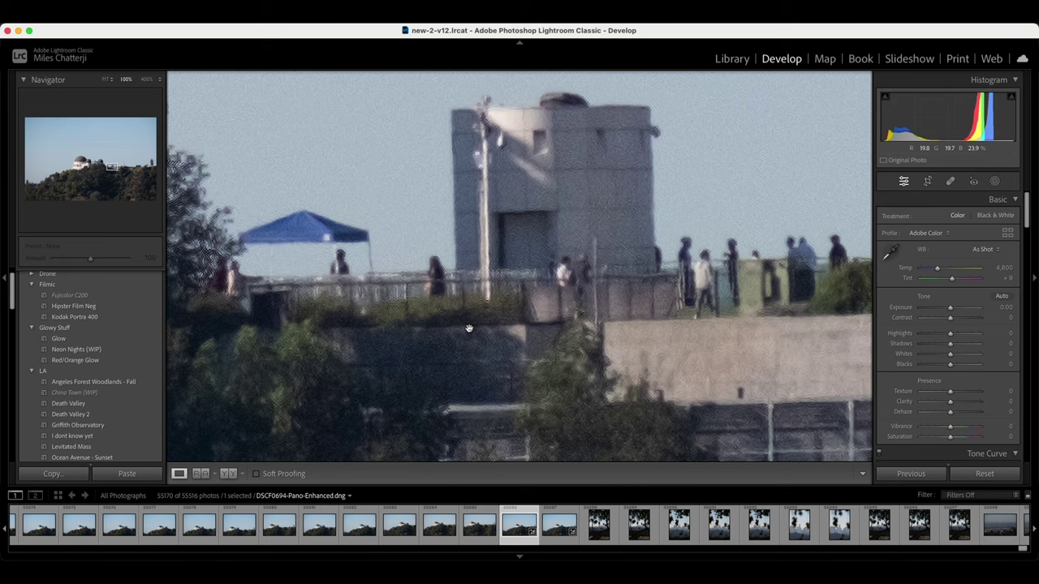
scroll(528, 302, up, 2)
scroll(528, 302, right, 1)
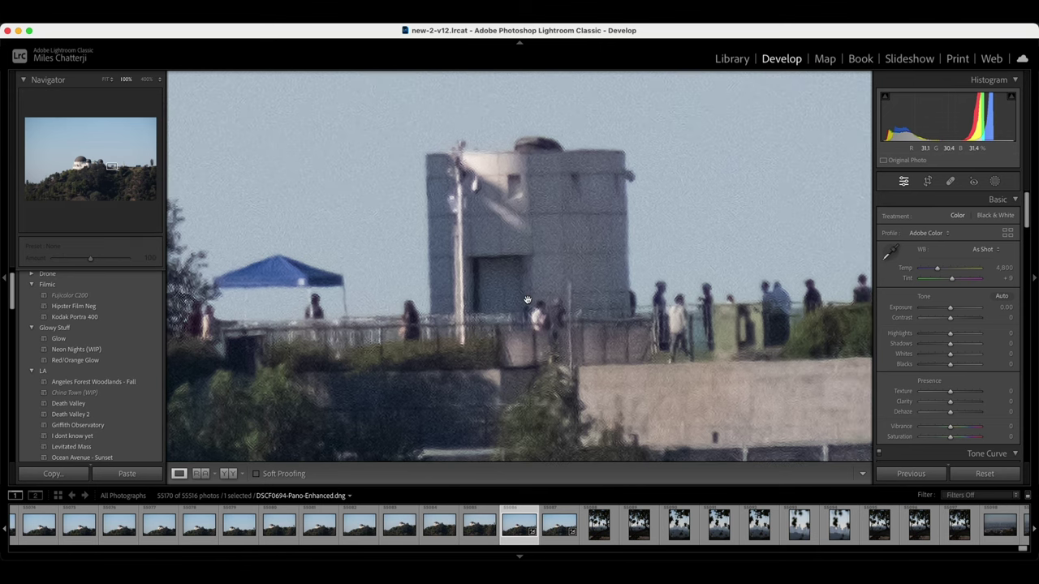
scroll(589, 294, right, 5)
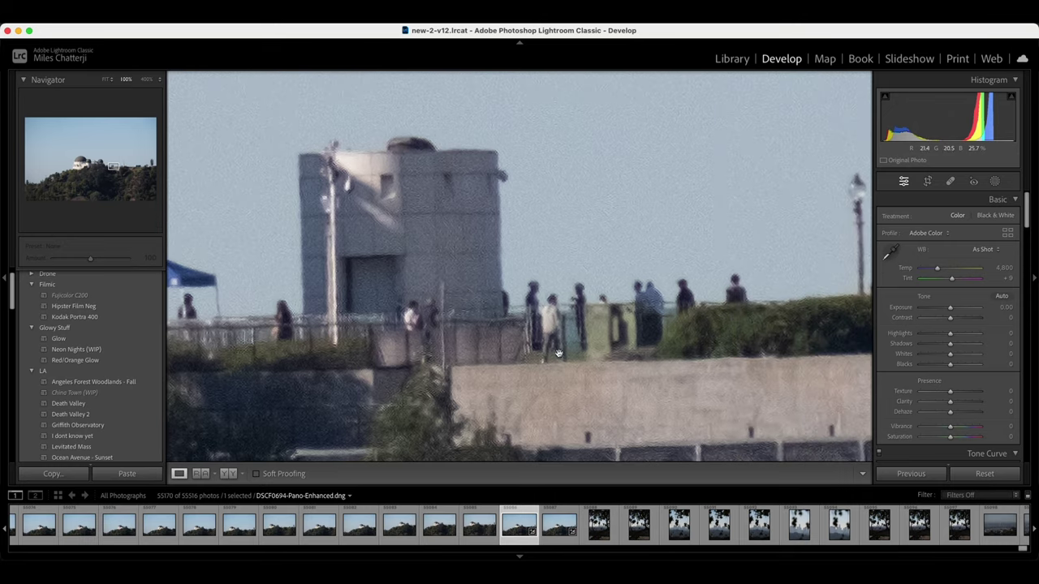
scroll(563, 347, right, 5)
scroll(564, 347, down, 6)
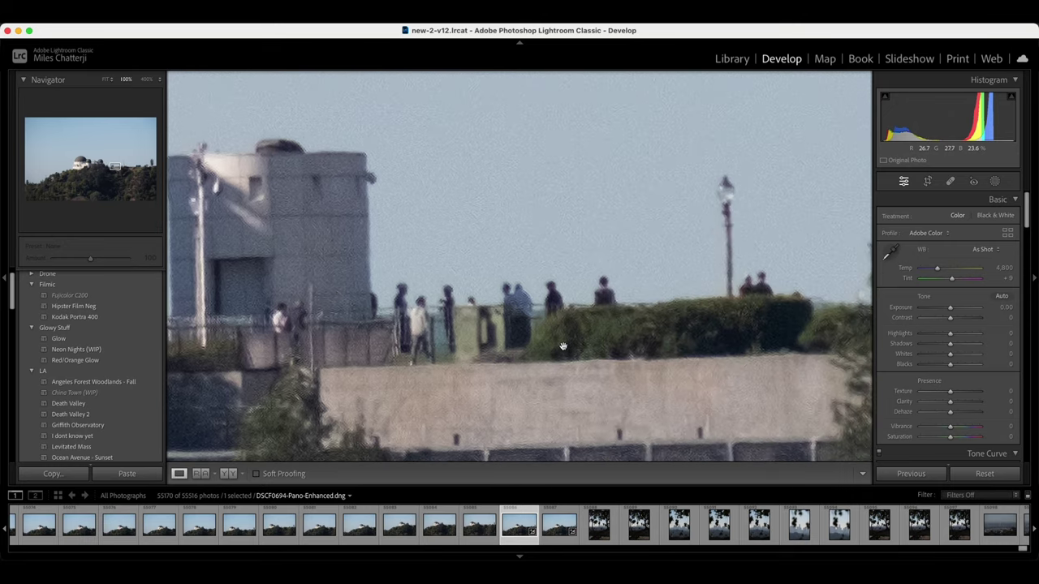
scroll(565, 345, left, 6)
scroll(566, 344, up, 2)
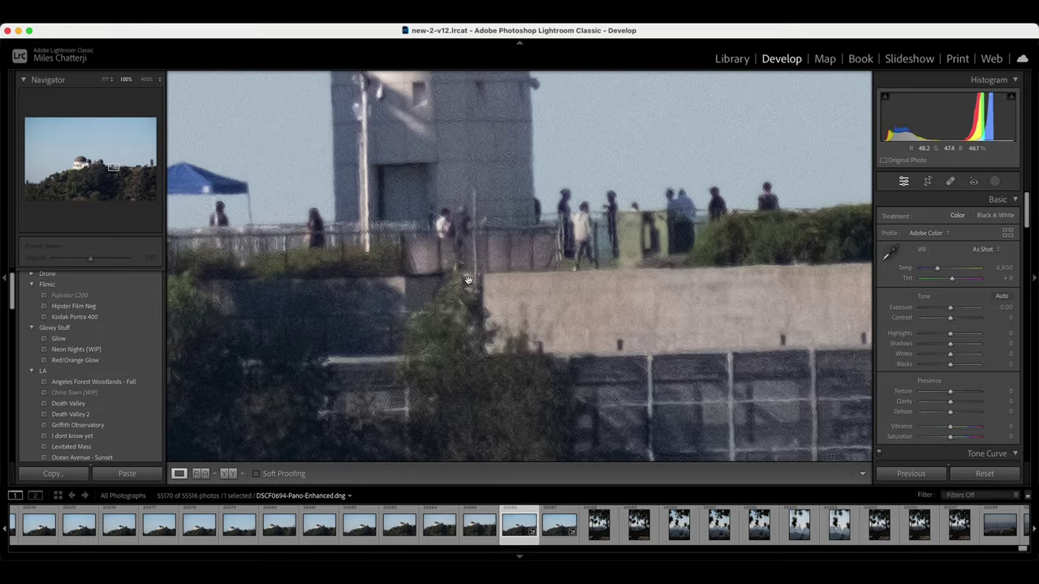
click(475, 304)
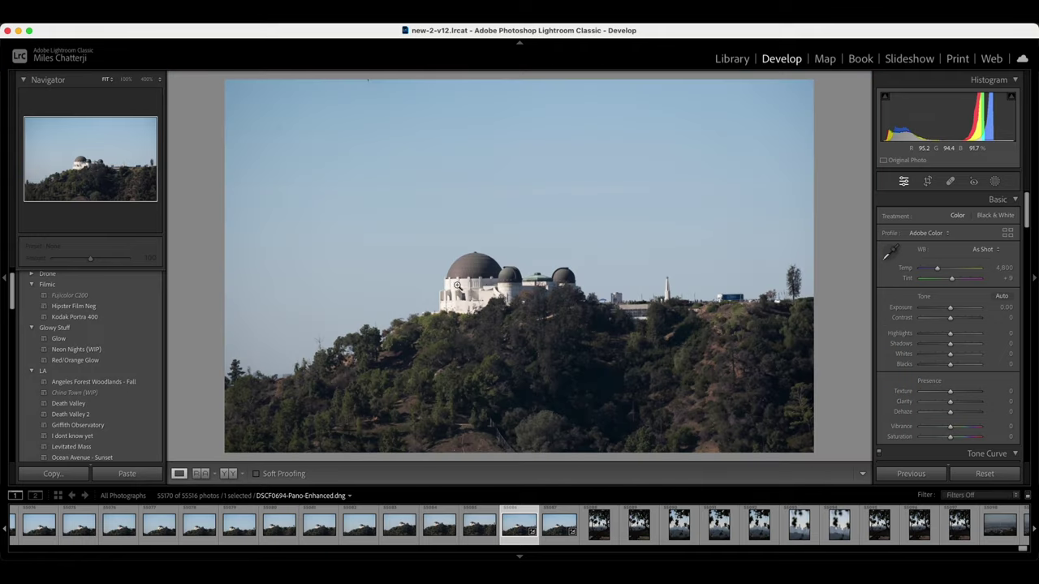
click(457, 285)
scroll(456, 285, up, 10)
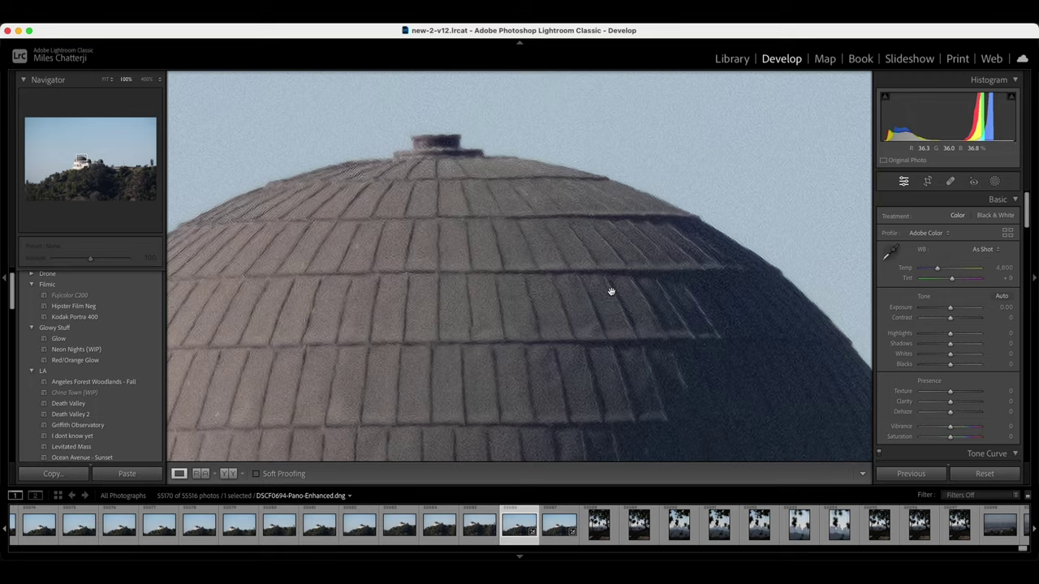
click(631, 292)
Export the enhanced panorama as a full-size JPEG to the Desktop, then minimise Lightroom.
right_click(523, 277)
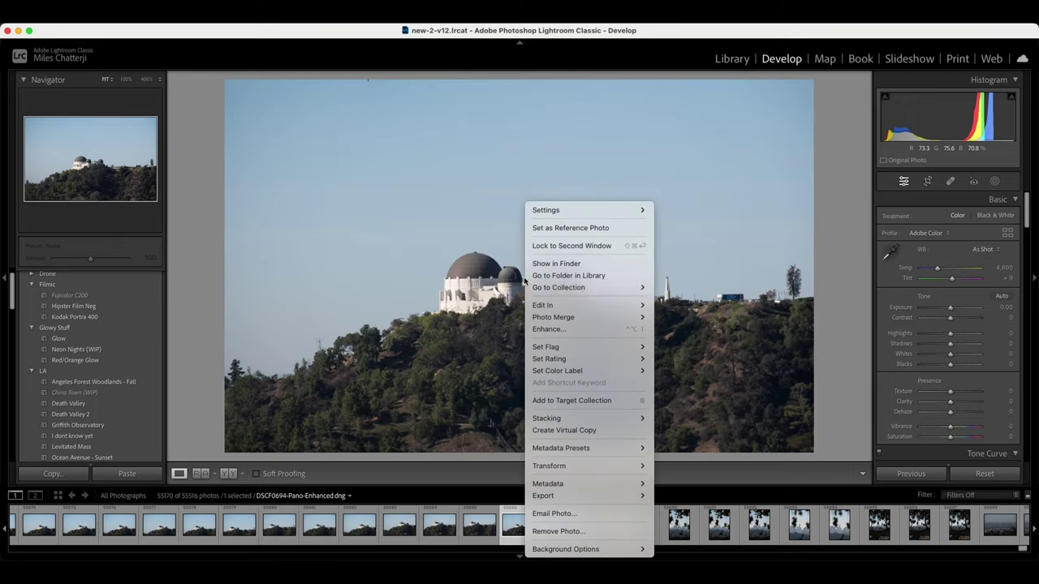
mouse_move(624, 495)
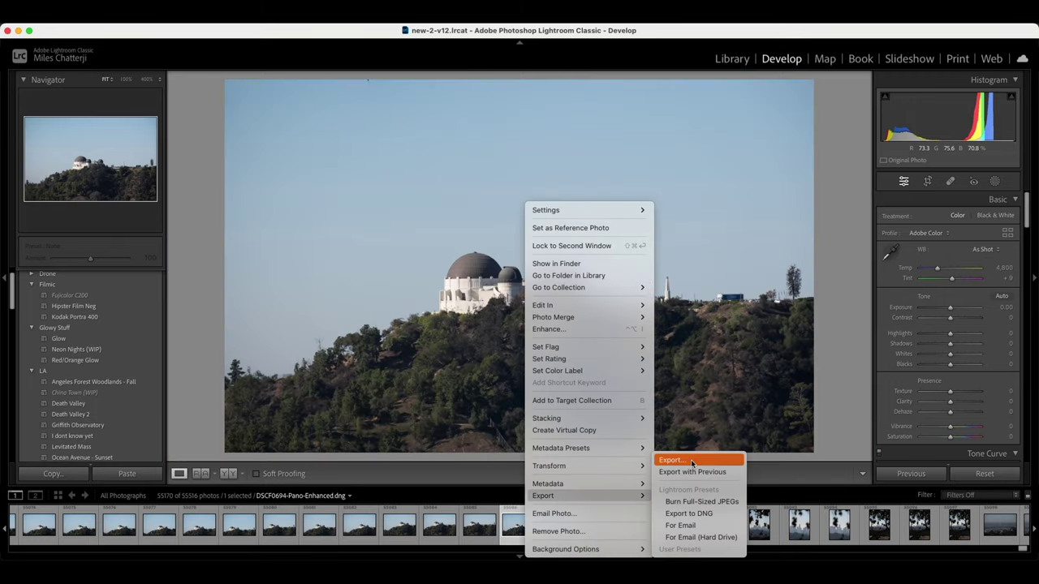
click(690, 459)
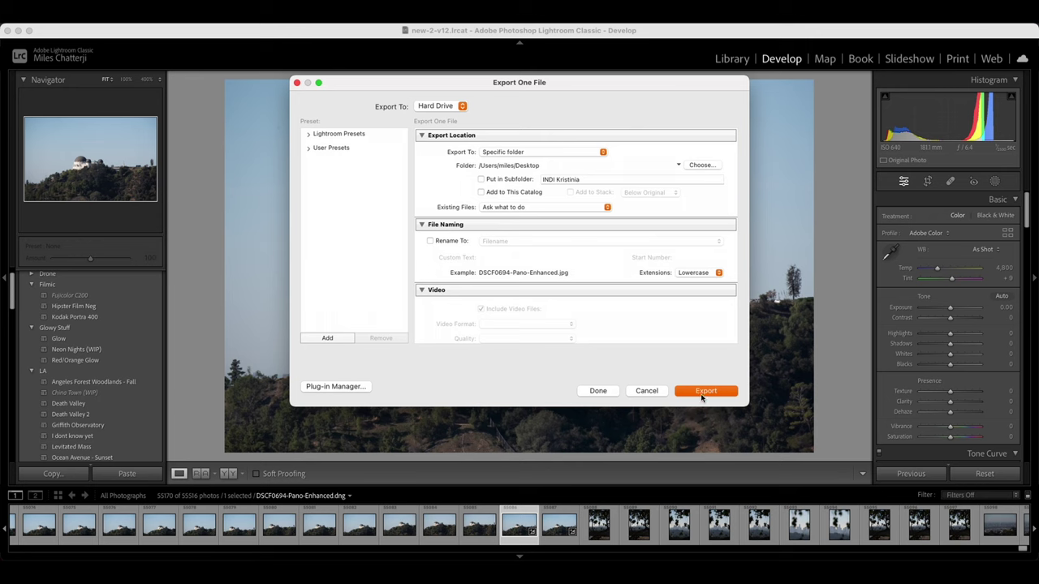
click(704, 395)
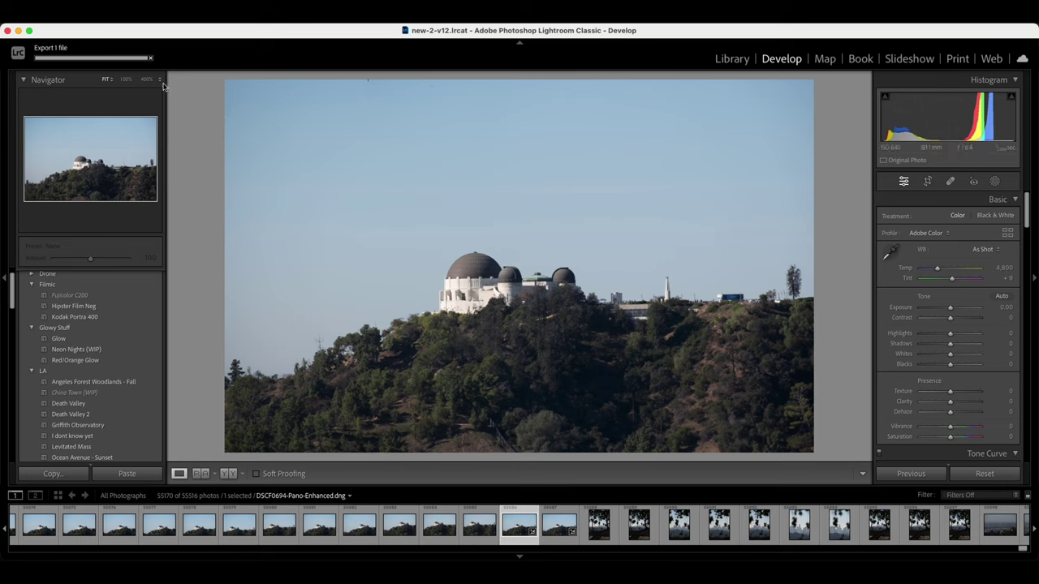
click(17, 30)
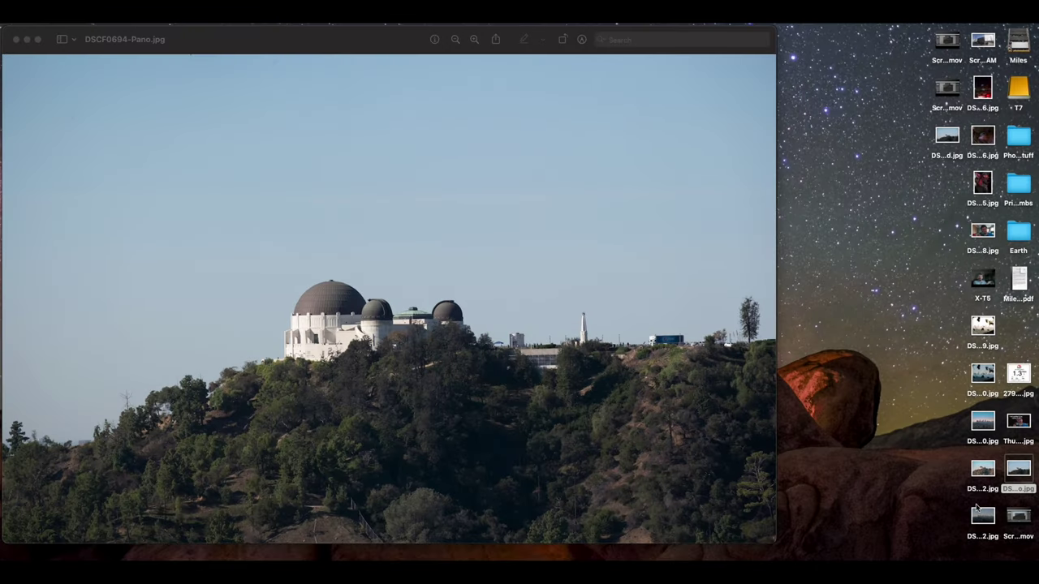
click(947, 139)
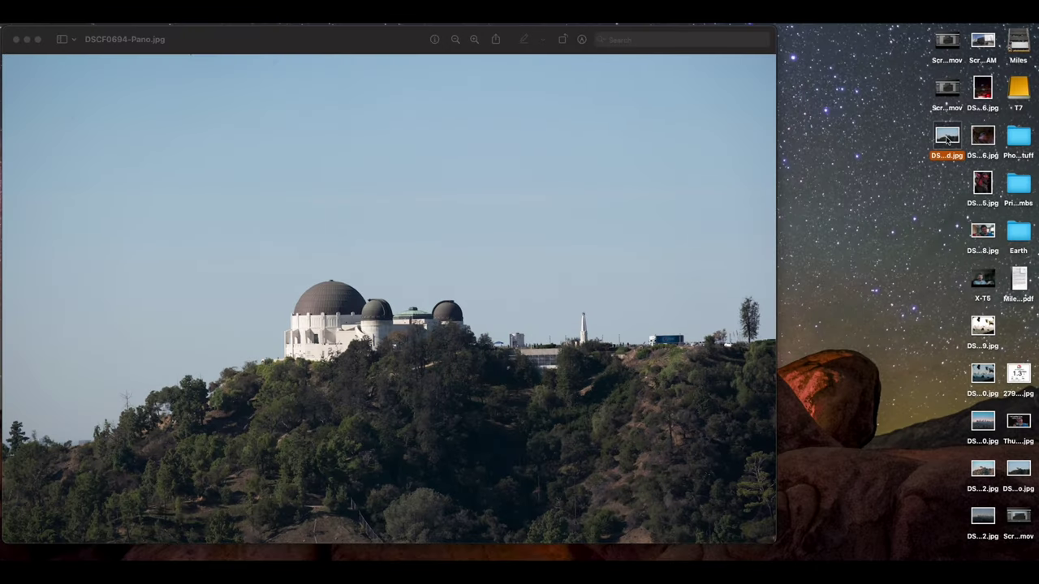
key(super+i)
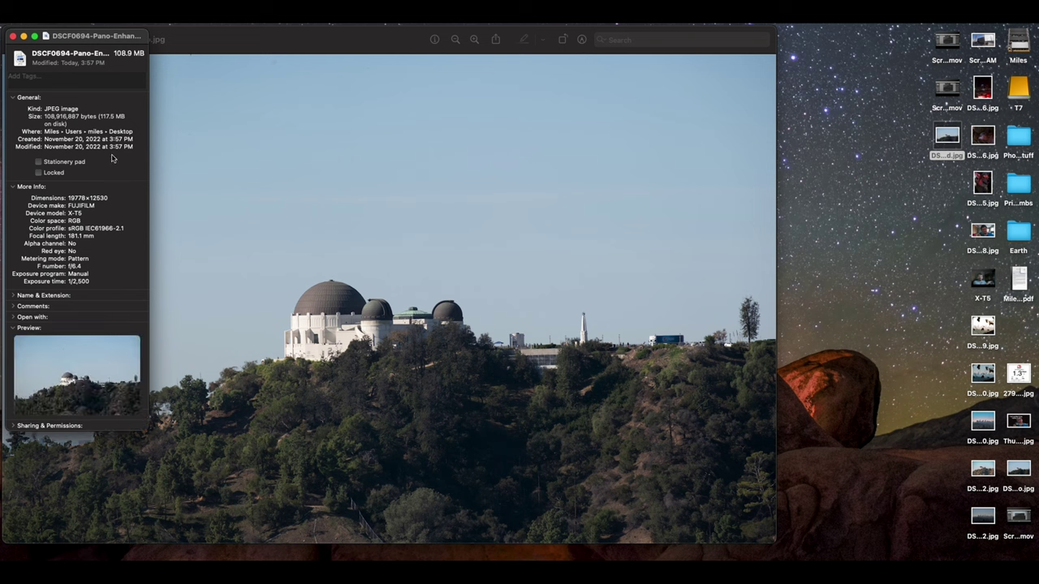
drag(68, 197, 120, 199)
click(13, 37)
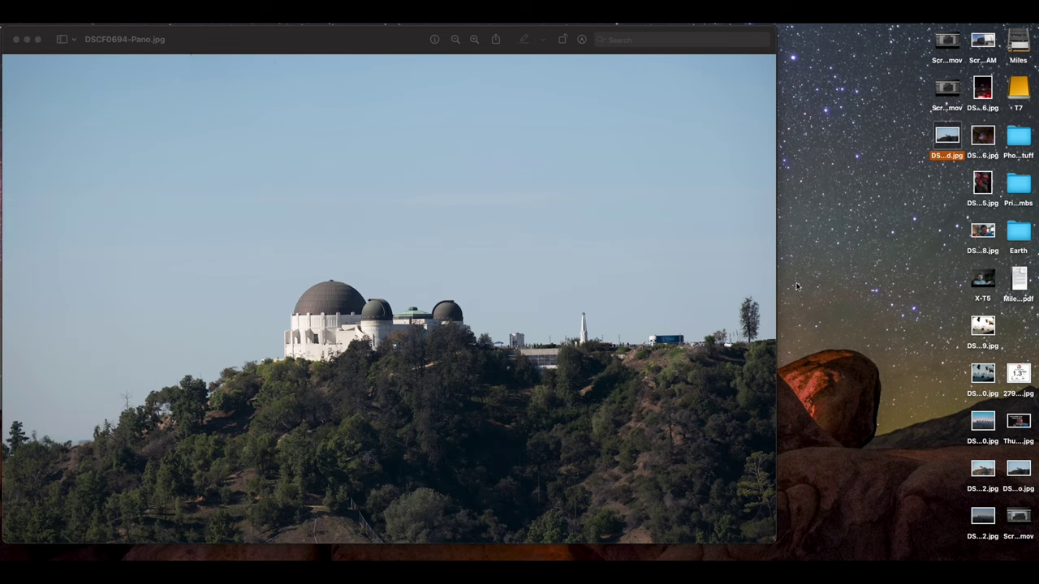
Open DSCF0694-Pano-Enhanced.jpg in Preview, zoom in twice and pan across the observatory's domes.
double_click(951, 140)
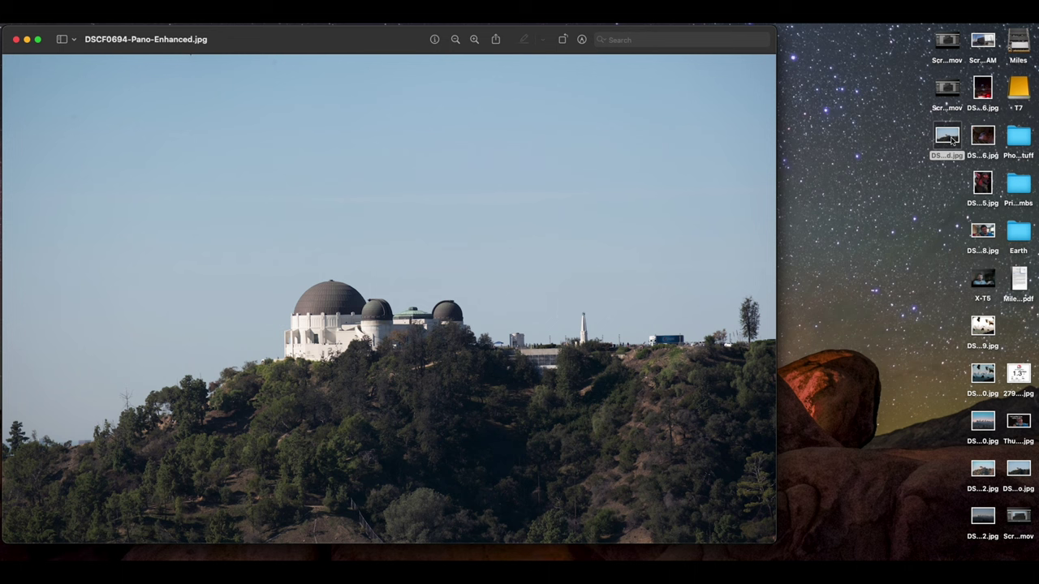
key(super+plus)
key(super+plus)
key(super+plus)
key(super+plus)
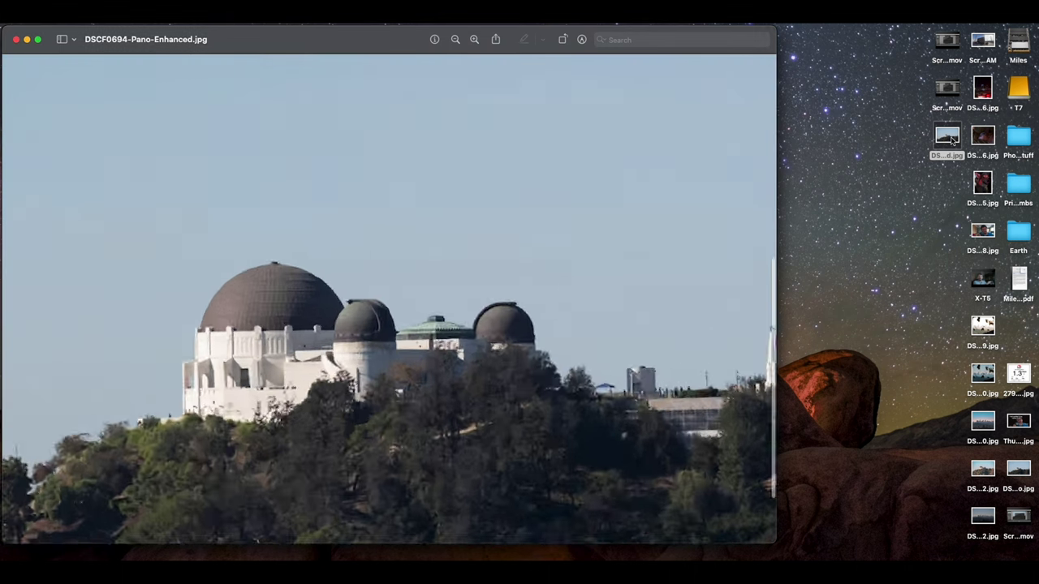
key(super+plus)
key(super+plus)
key(super+plus)
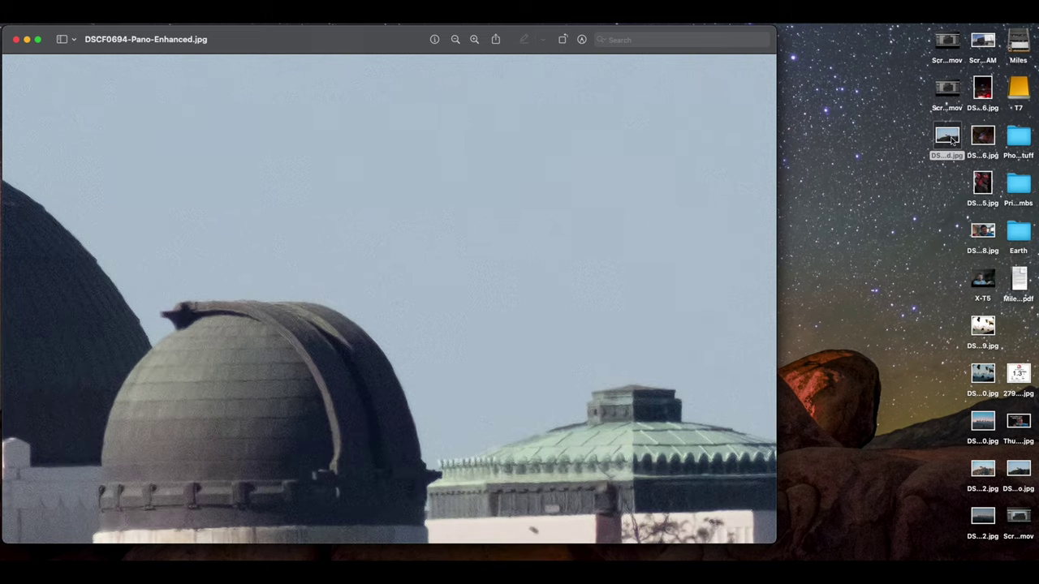
scroll(626, 315, down, 4)
scroll(626, 315, right, 10)
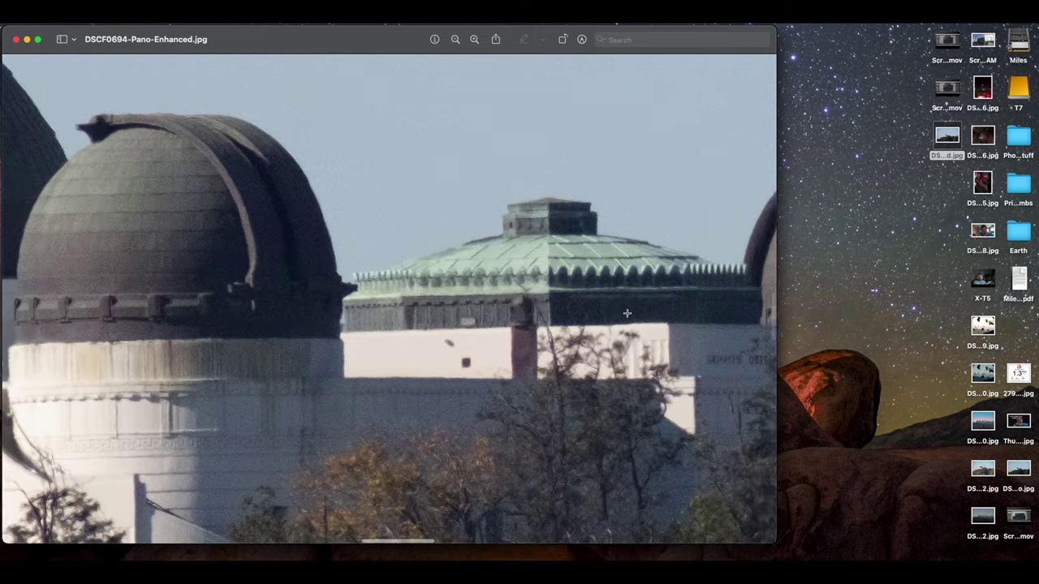
scroll(627, 315, right, 15)
scroll(627, 315, down, 3)
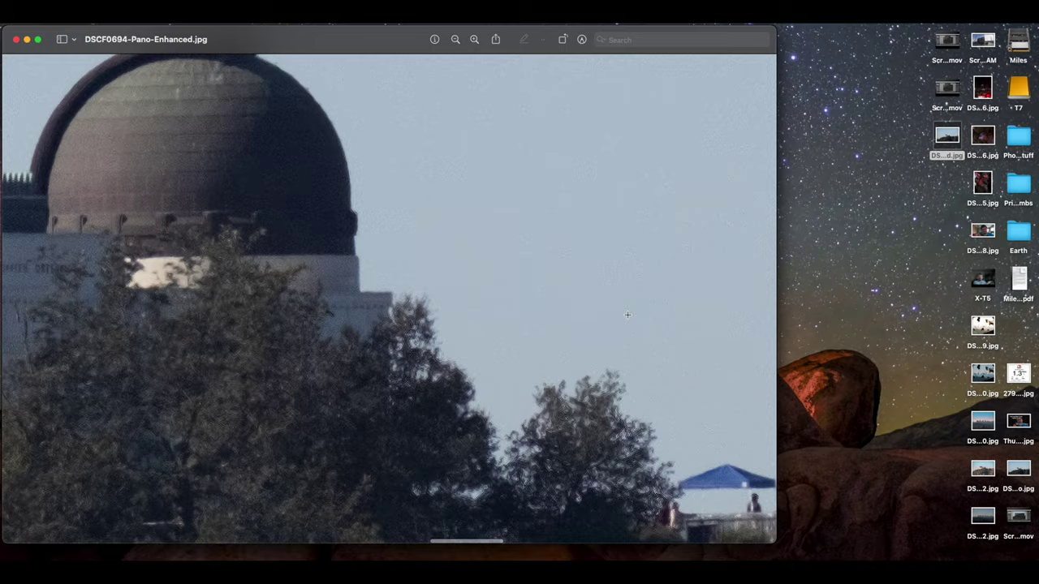
scroll(631, 312, right, 15)
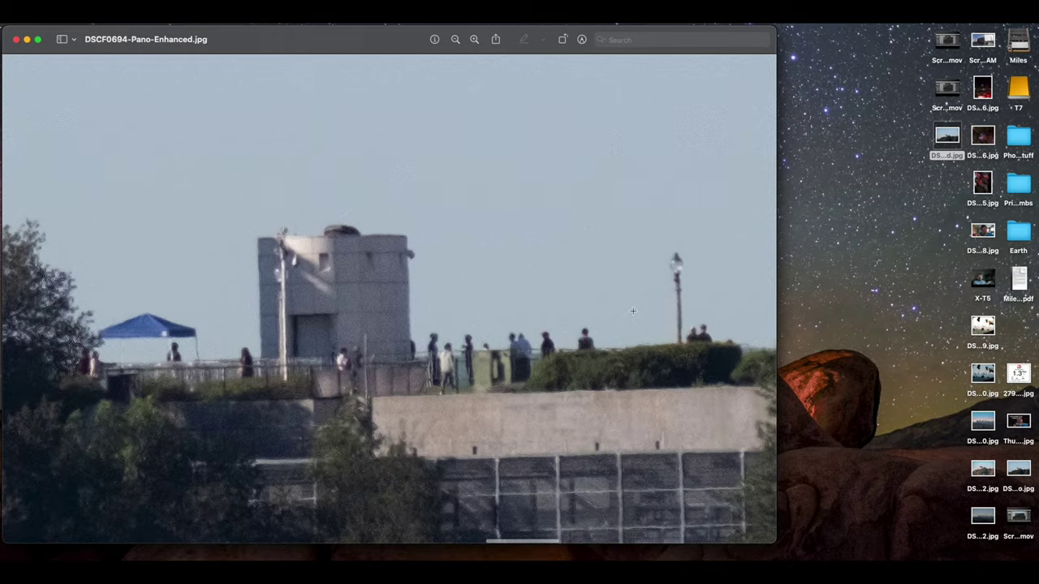
scroll(632, 310, down, 3)
scroll(632, 311, down, 3)
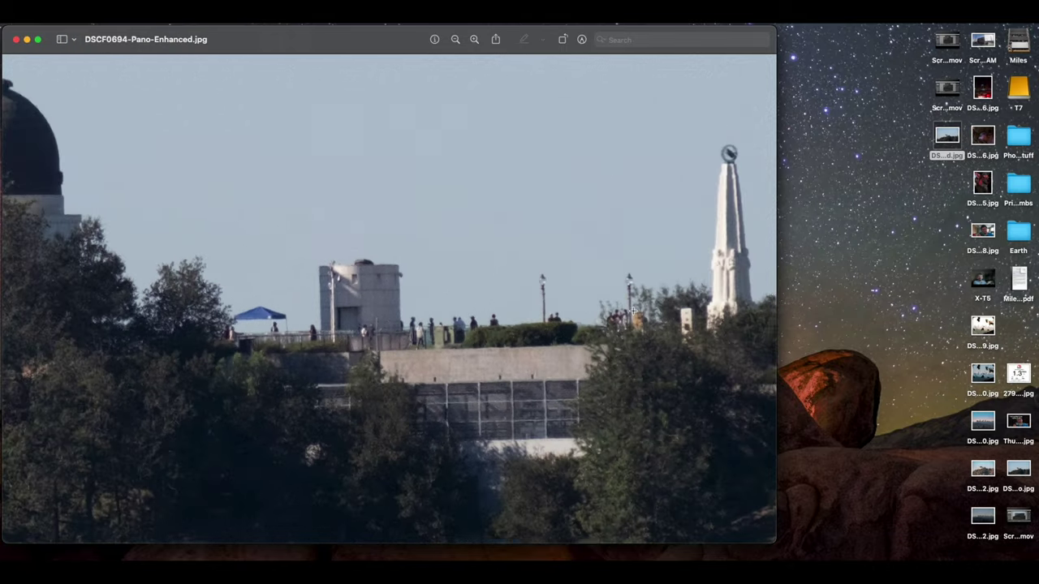
scroll(631, 310, left, 5)
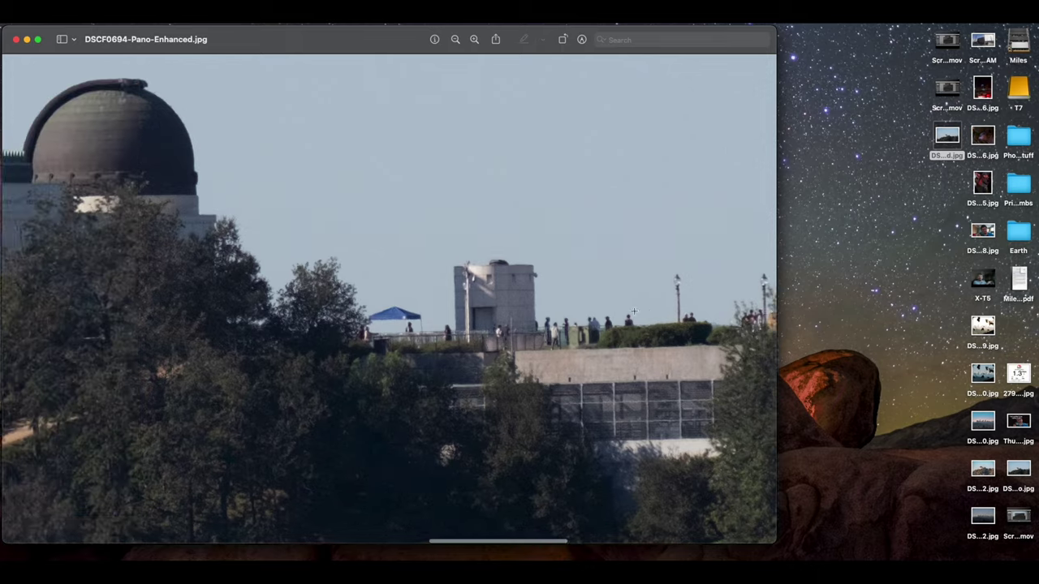
scroll(630, 310, left, 10)
scroll(630, 309, left, 5)
scroll(629, 308, up, 5)
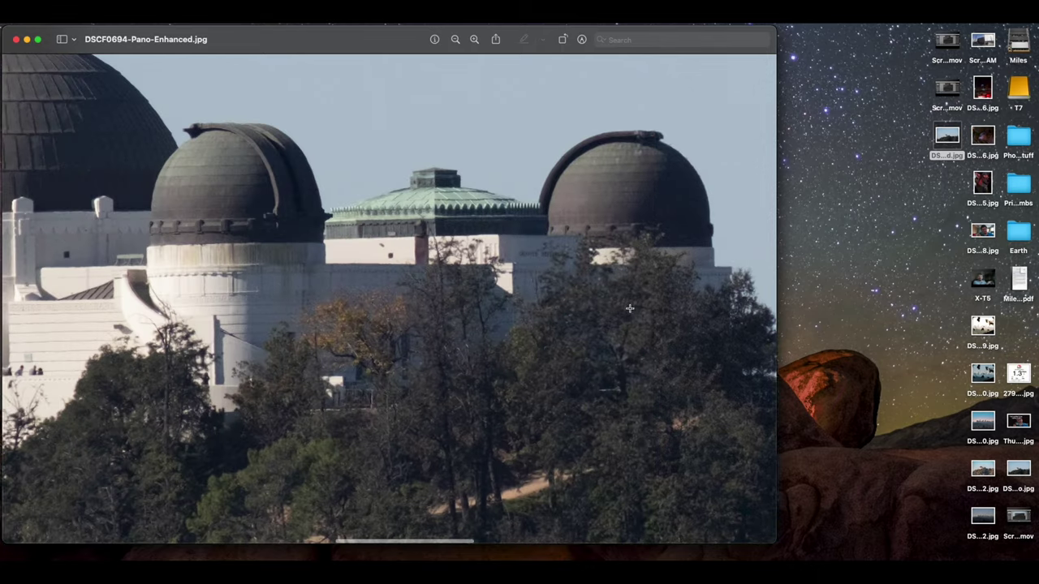
scroll(624, 308, down, 10)
scroll(624, 307, left, 3)
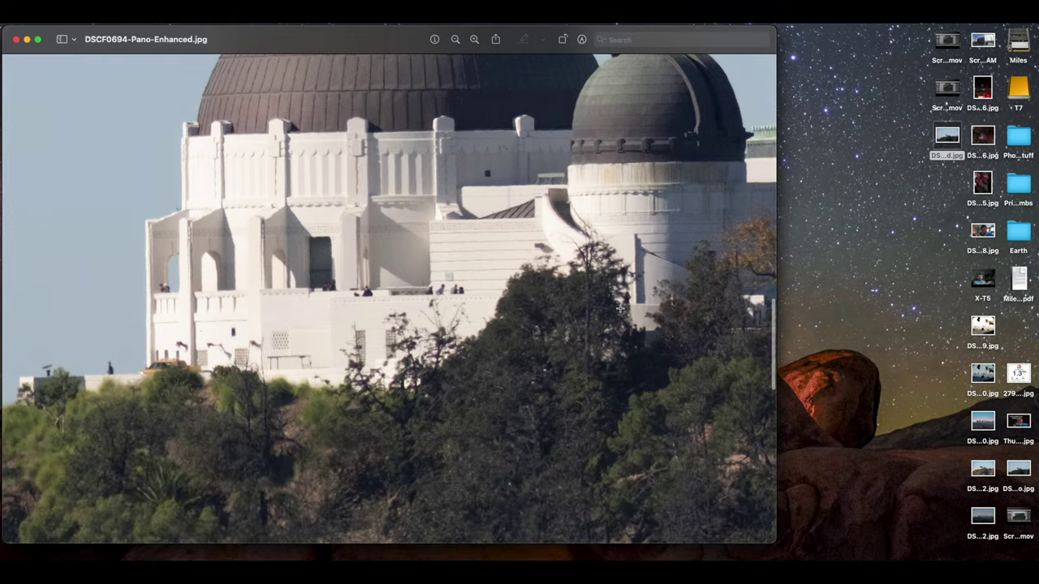
scroll(620, 307, down, 2)
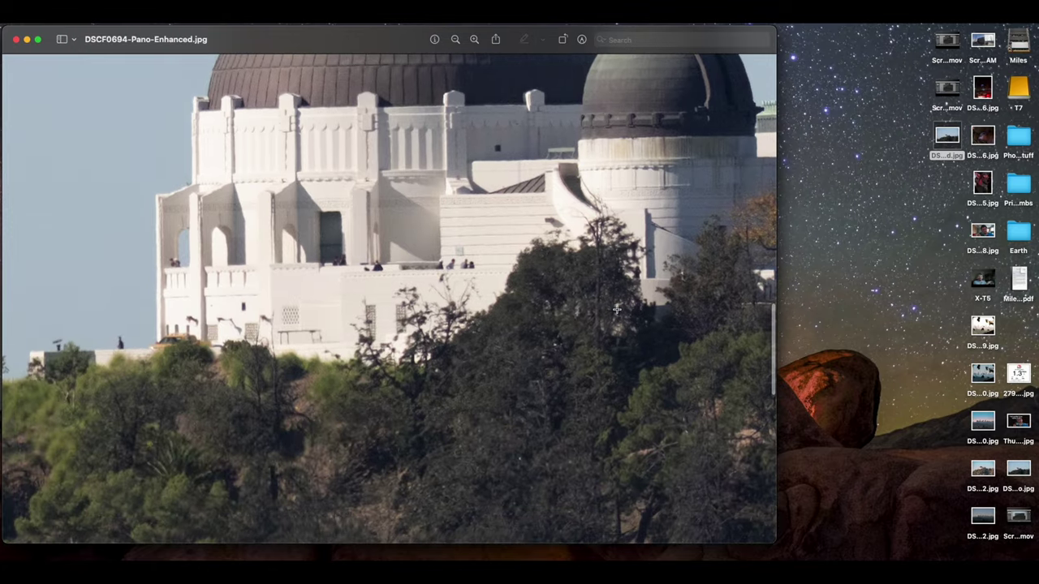
scroll(389, 292, up, 5)
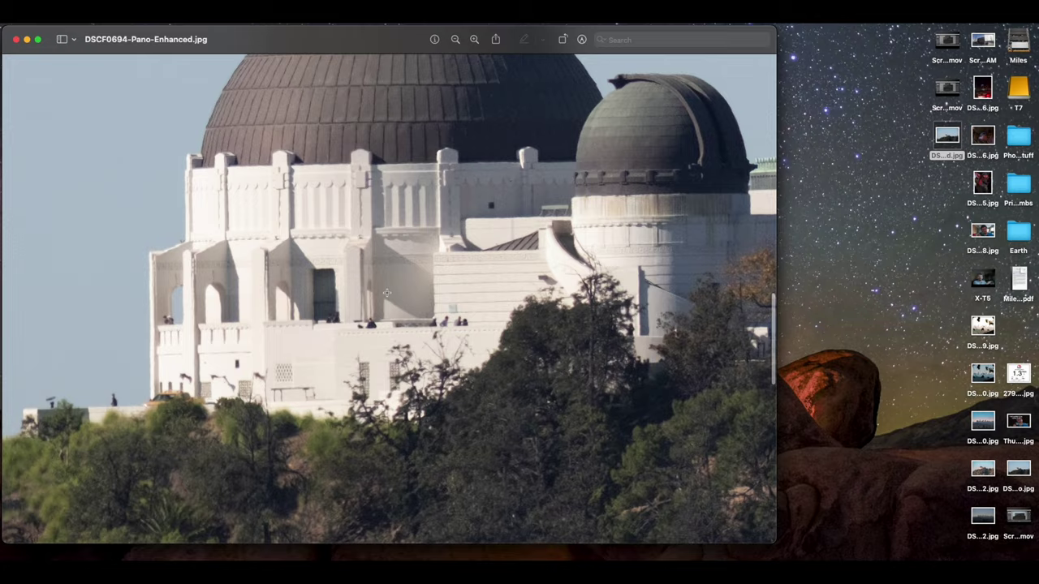
scroll(387, 292, right, 8)
scroll(385, 292, right, 15)
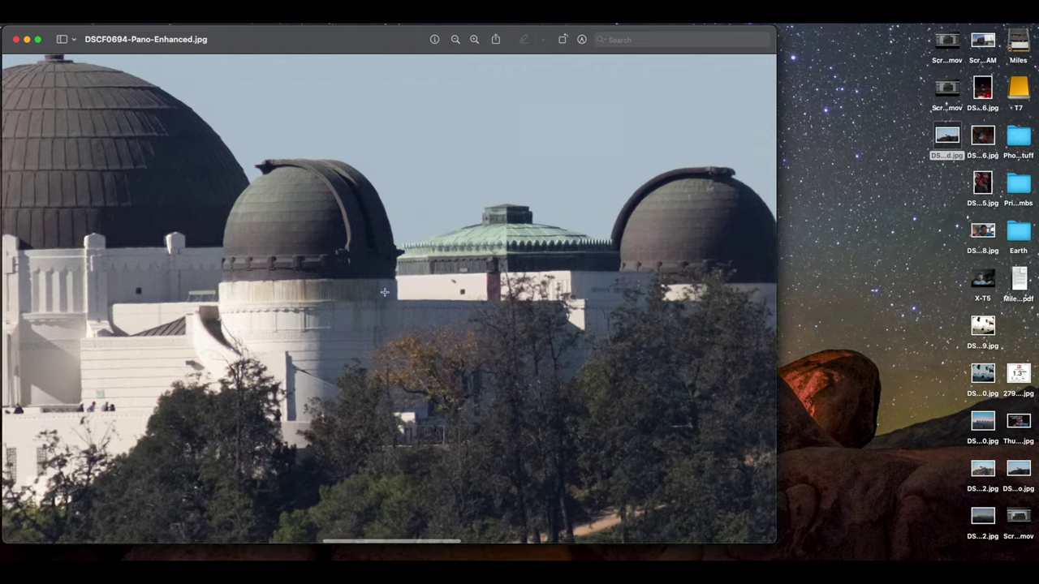
scroll(385, 292, right, 8)
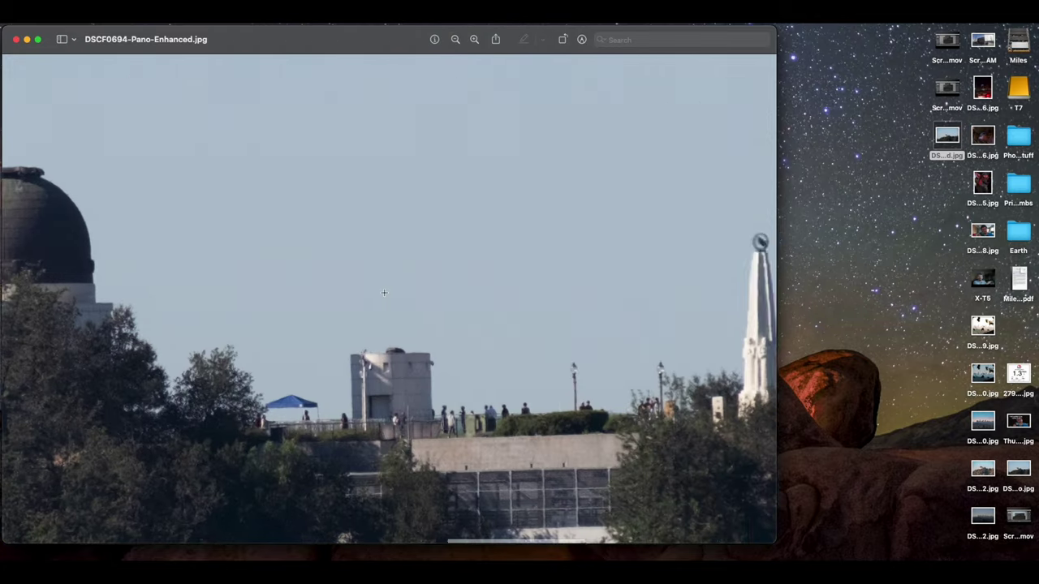
scroll(384, 291, down, 8)
scroll(384, 291, left, 6)
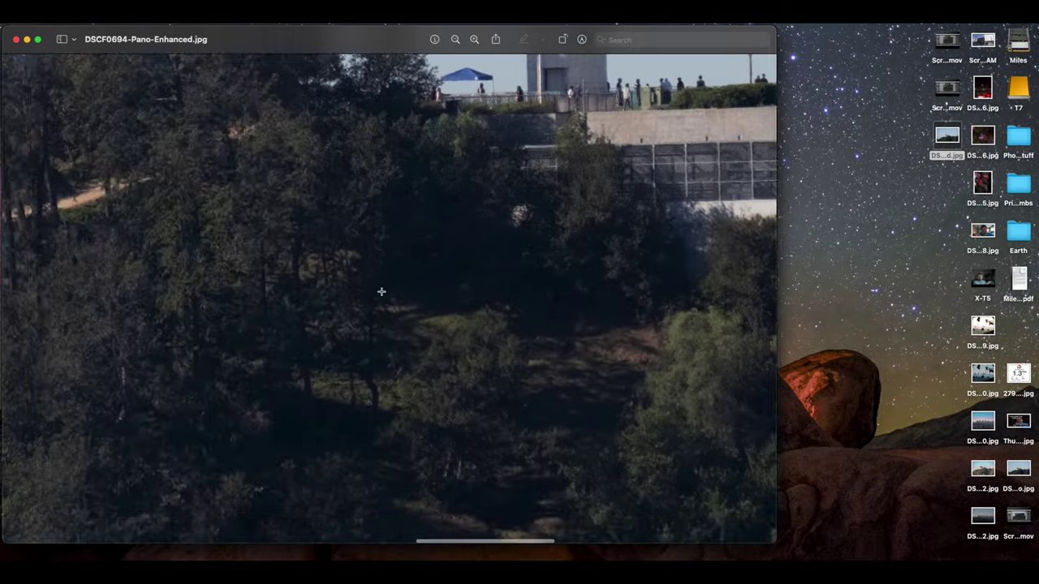
scroll(383, 291, down, 10)
scroll(382, 291, up, 15)
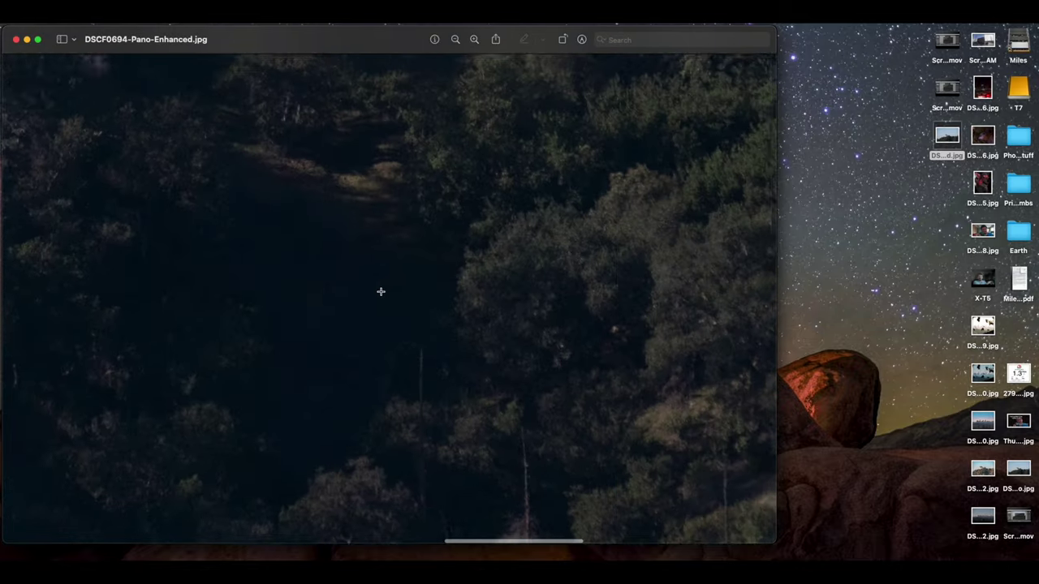
scroll(378, 289, left, 6)
scroll(377, 290, down, 3)
scroll(377, 289, left, 8)
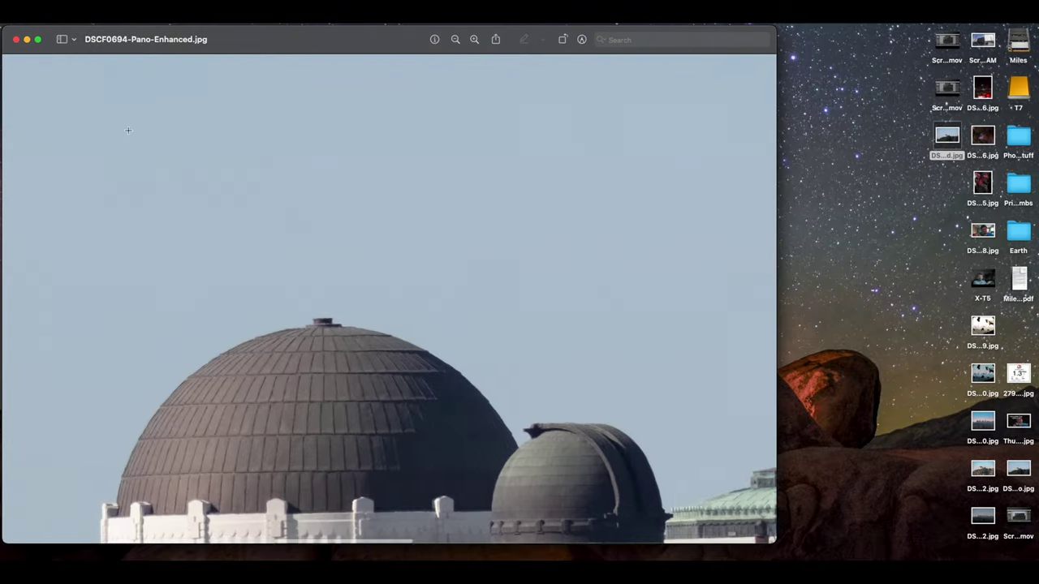
Close both Preview images and bring Lightroom Classic back from the Dock.
click(16, 39)
click(16, 39)
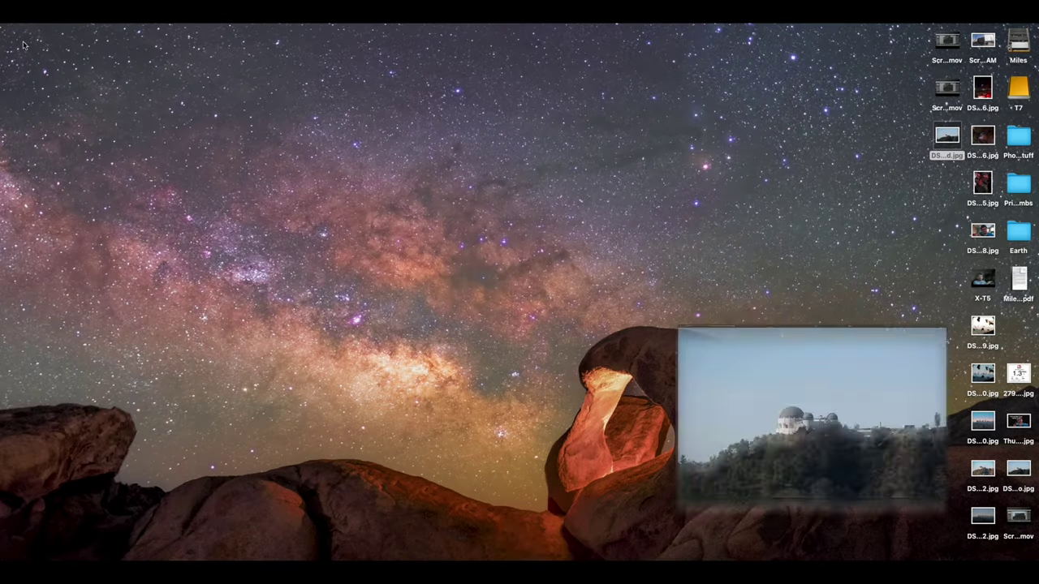
click(687, 568)
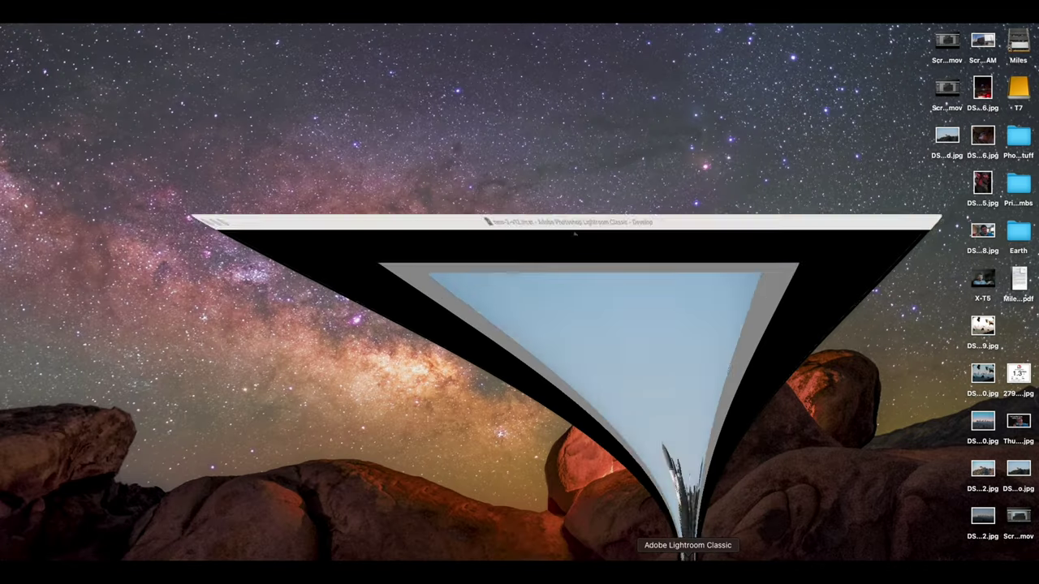